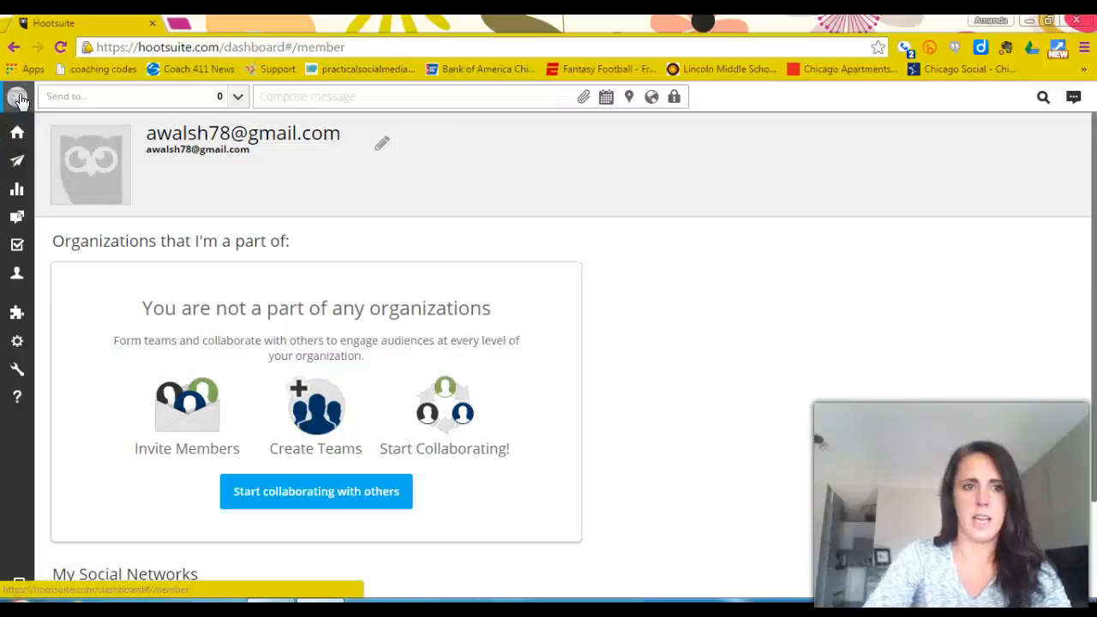
Start adding a social network to the account and connect it with Facebook.
scroll(90, 221, down, 2)
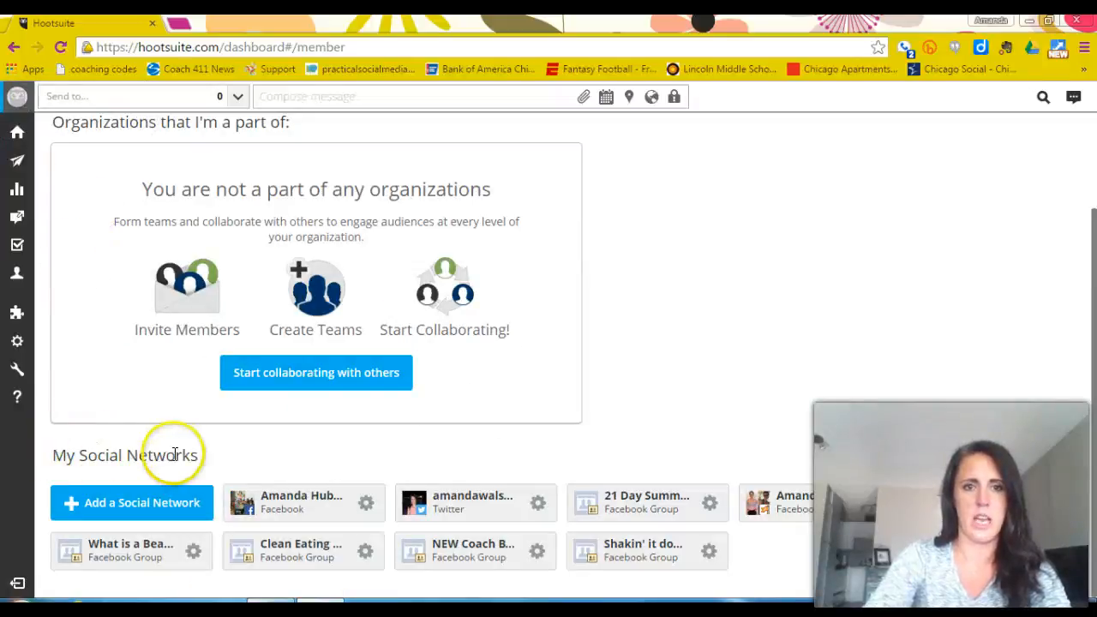
click(112, 502)
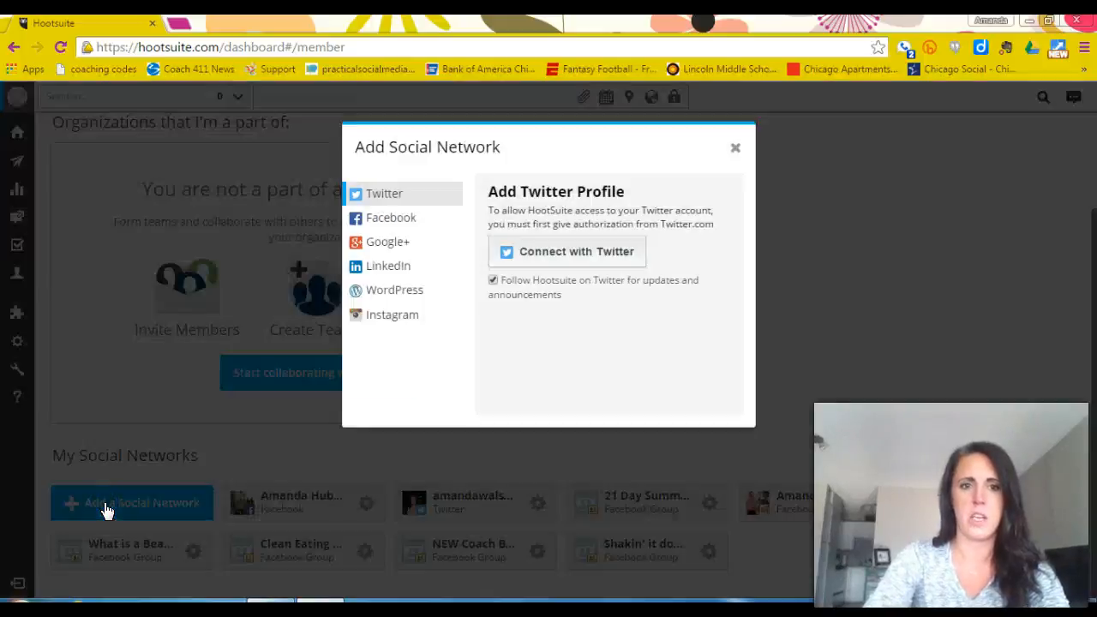
click(396, 219)
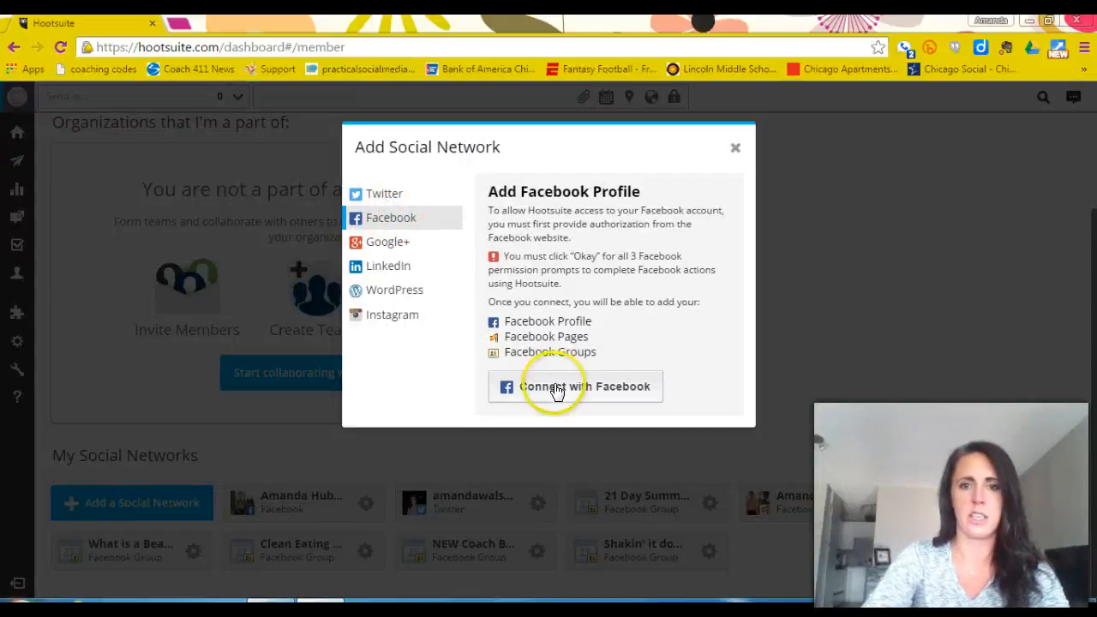
click(557, 390)
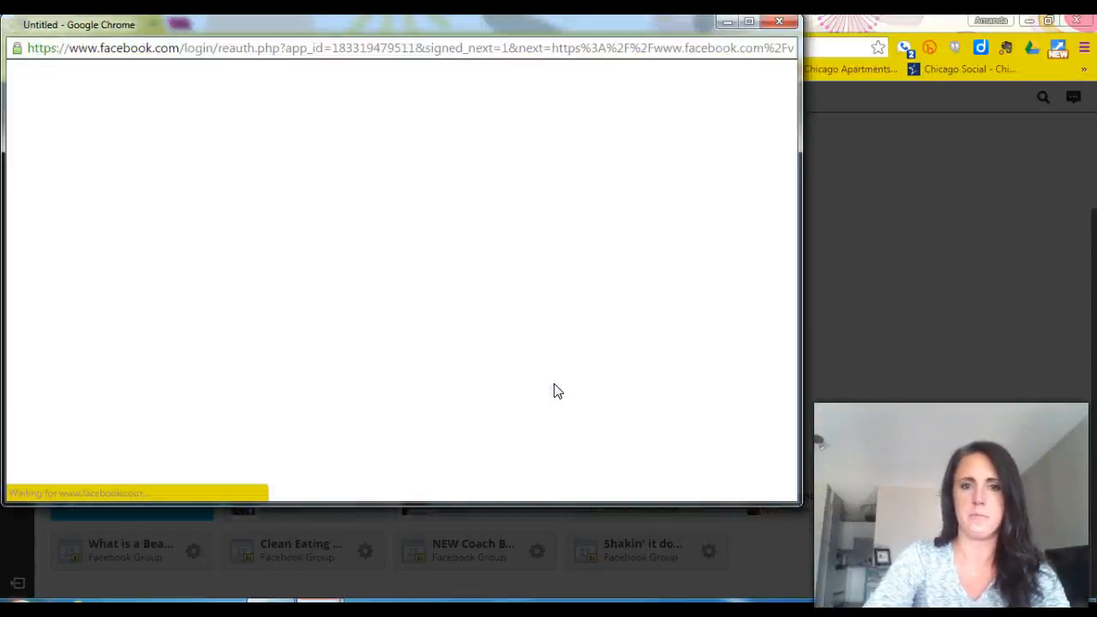
Enter the Facebook account password to authorize access and continue.
click(419, 215)
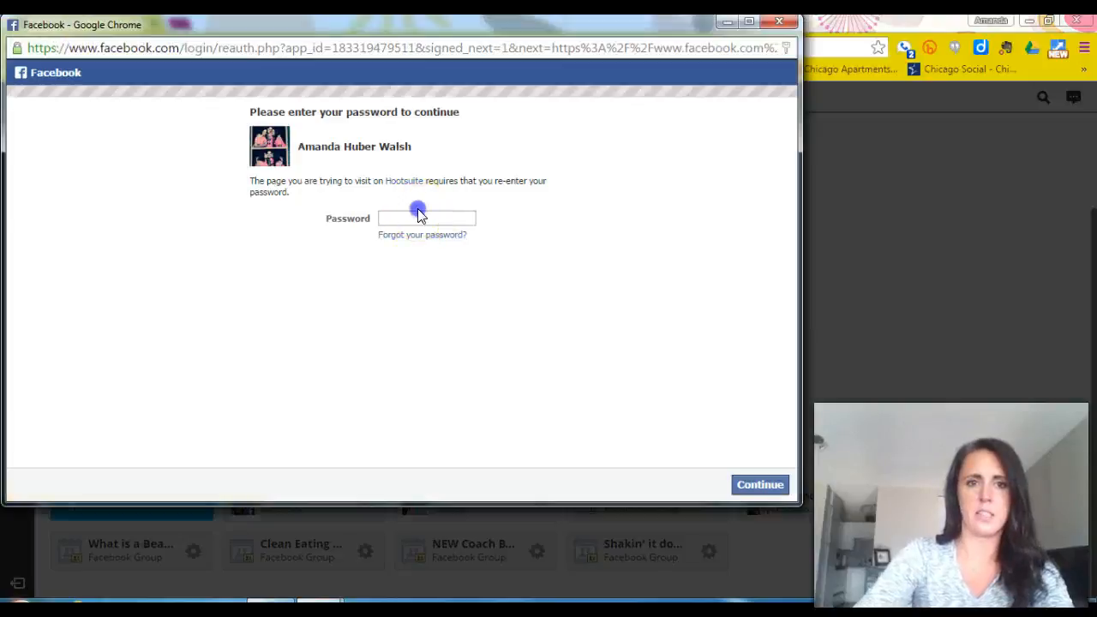
click(422, 218)
text(•••••••)
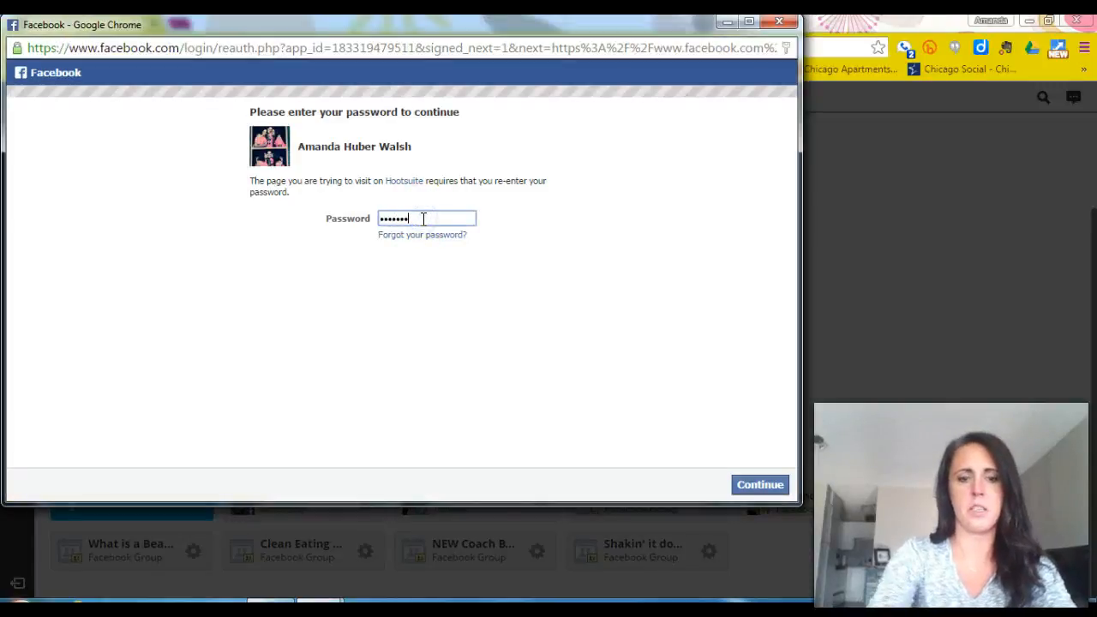
click(753, 487)
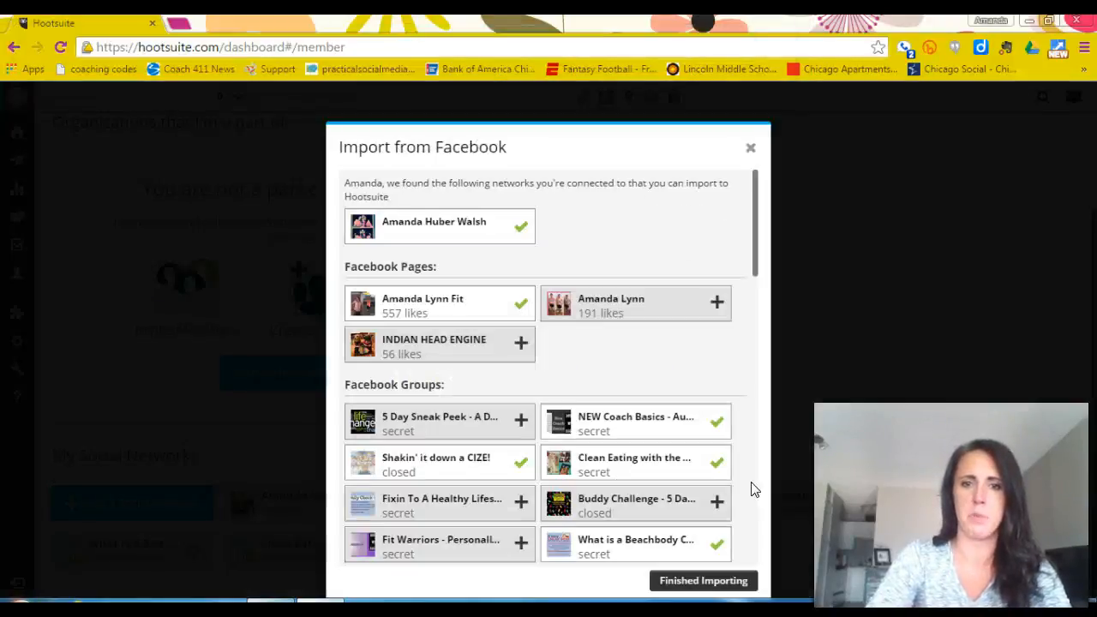
Import the Facebook group "5 Day Sneak Peek - A Day in the Life of a Coach" and finish importing.
middle_click(575, 345)
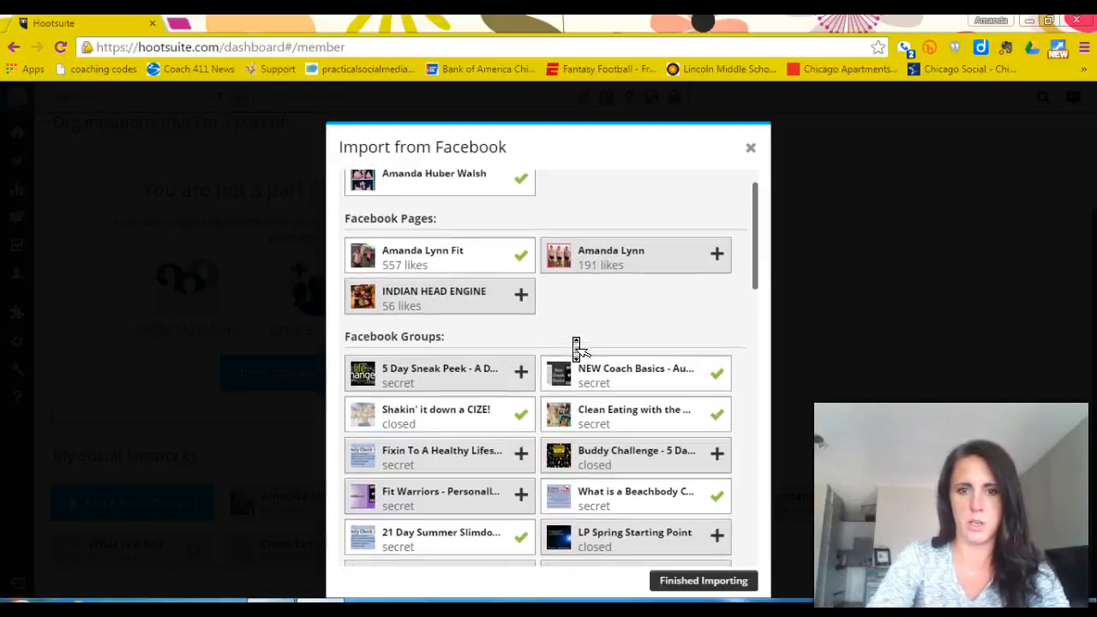
middle_click(575, 344)
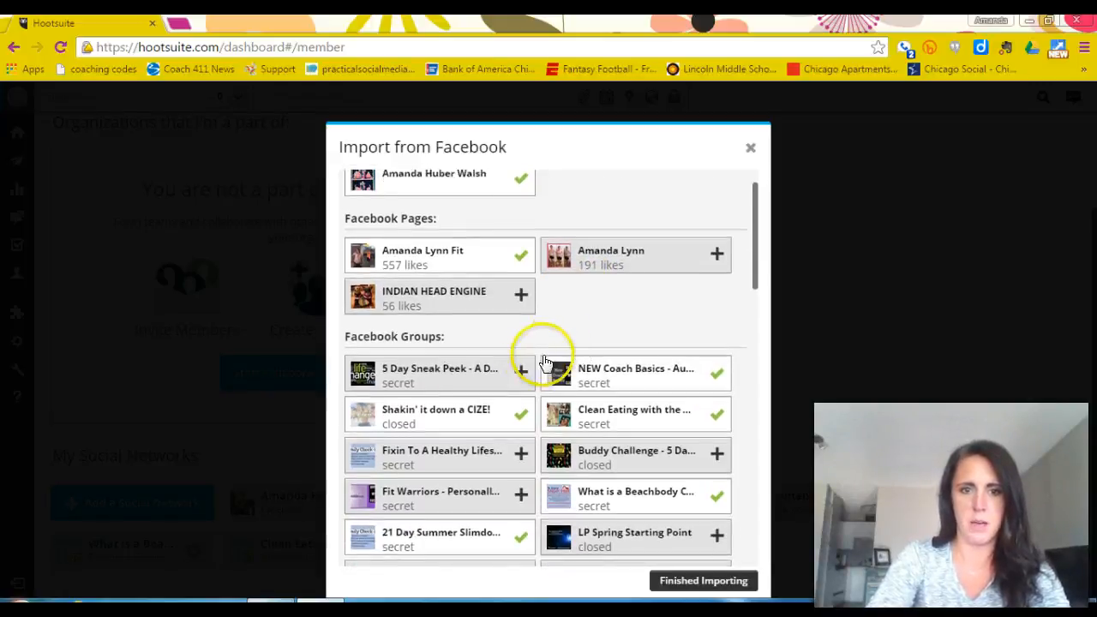
click(502, 375)
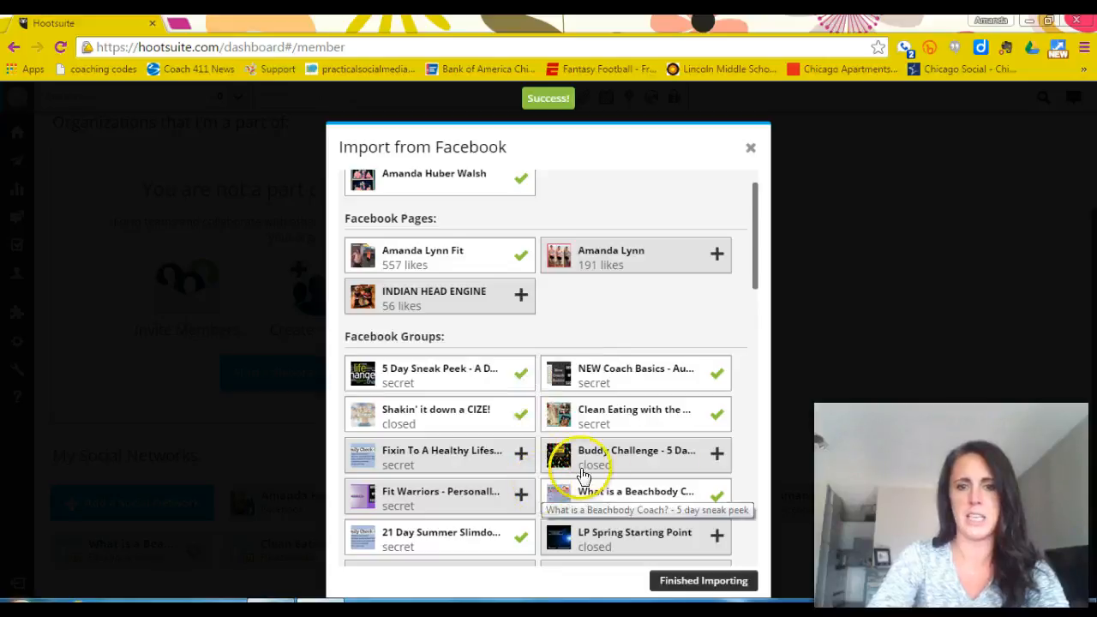
click(724, 579)
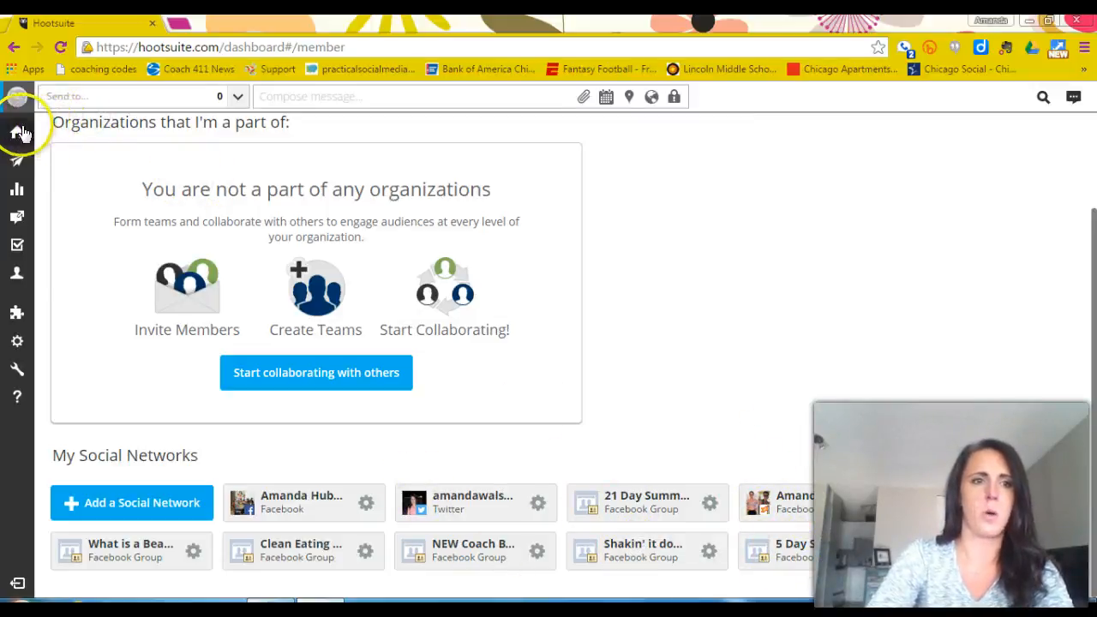
Set the 5 Day Sneak Peek group to always be selected as a message recipient, leaving the personal Facebook profile unselected.
click(151, 96)
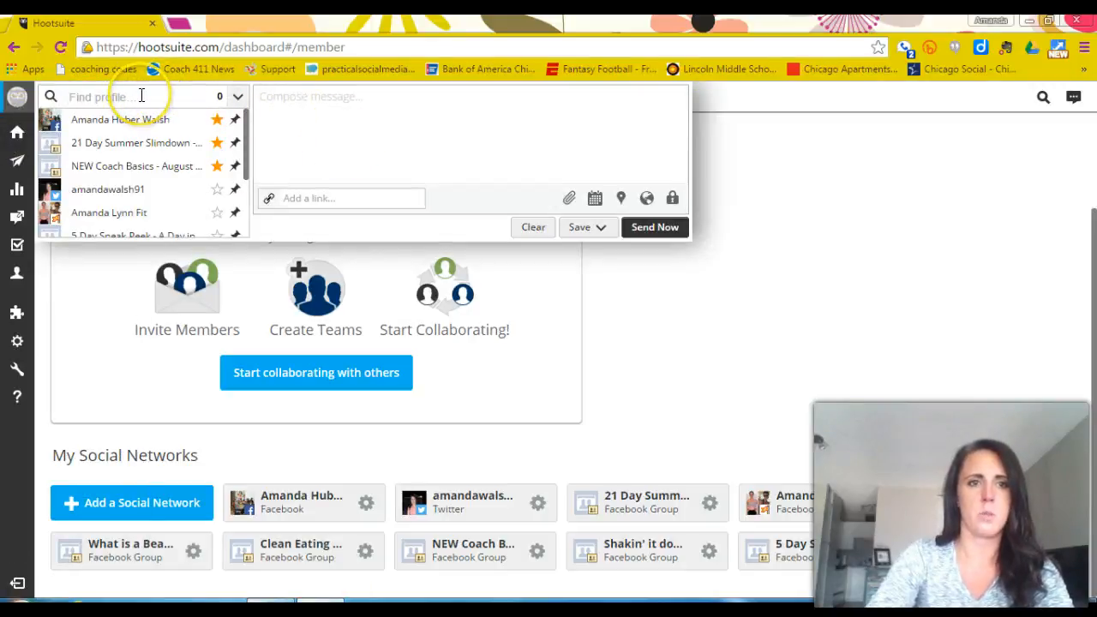
mouse_move(147, 127)
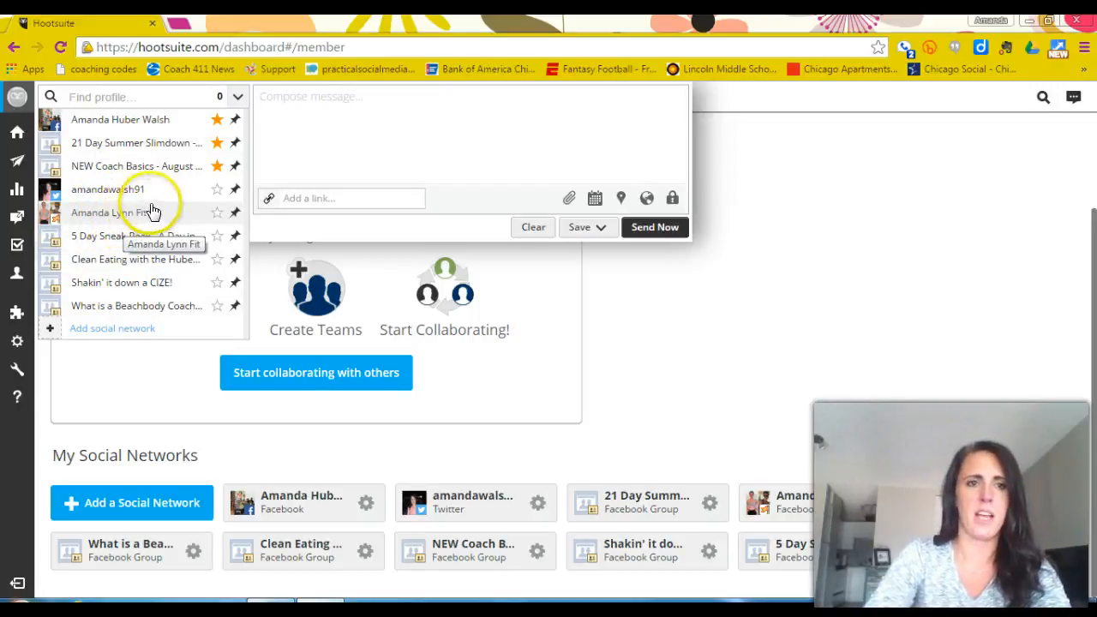
click(234, 186)
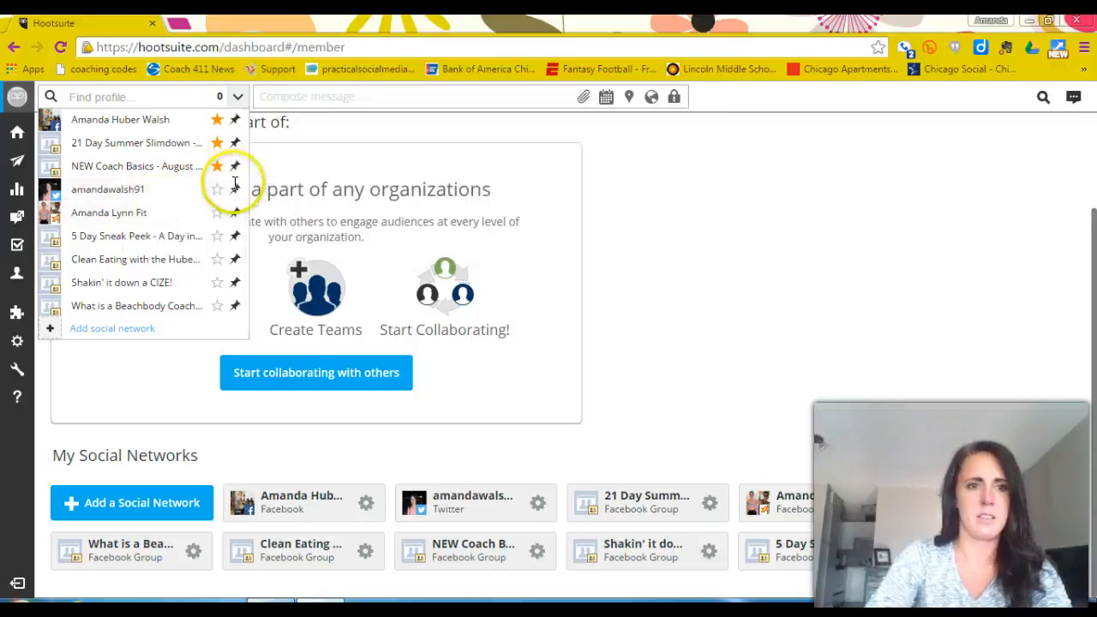
click(164, 101)
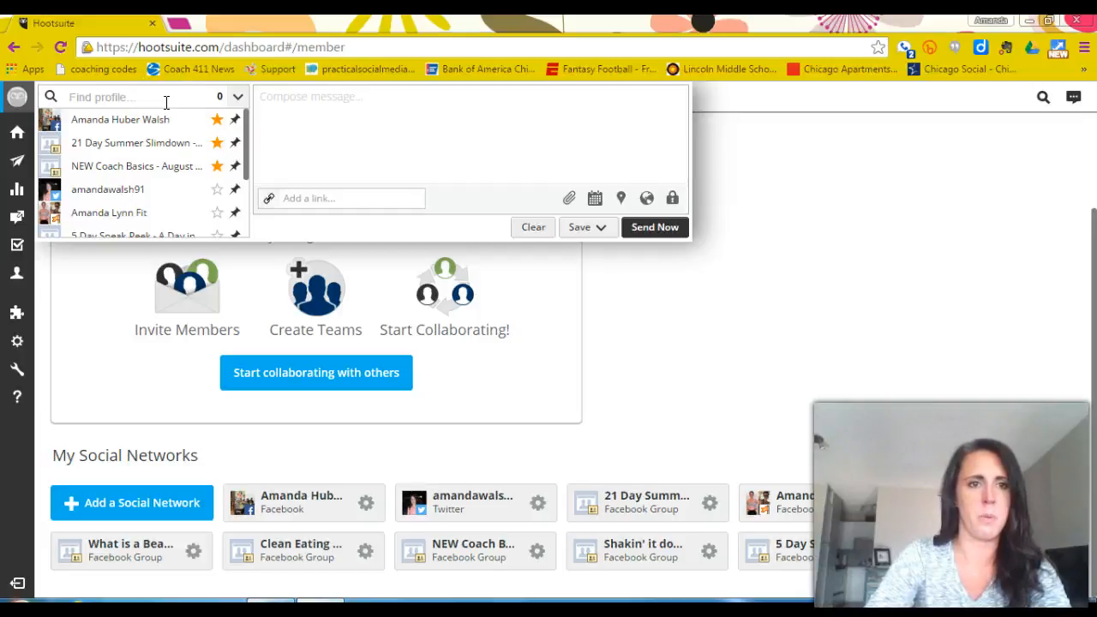
click(176, 119)
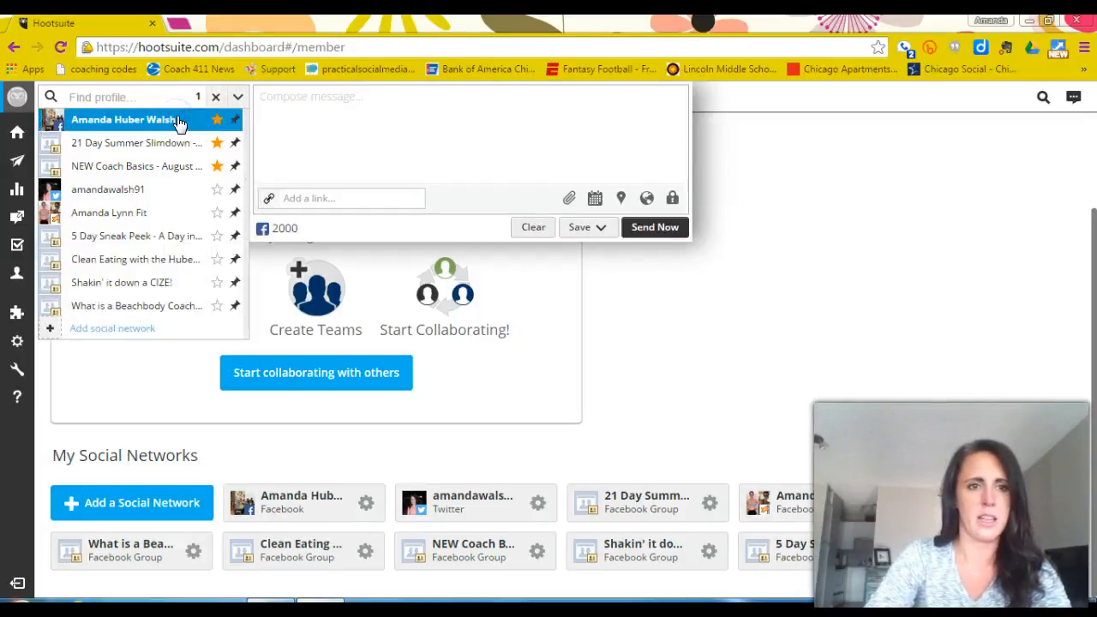
click(235, 239)
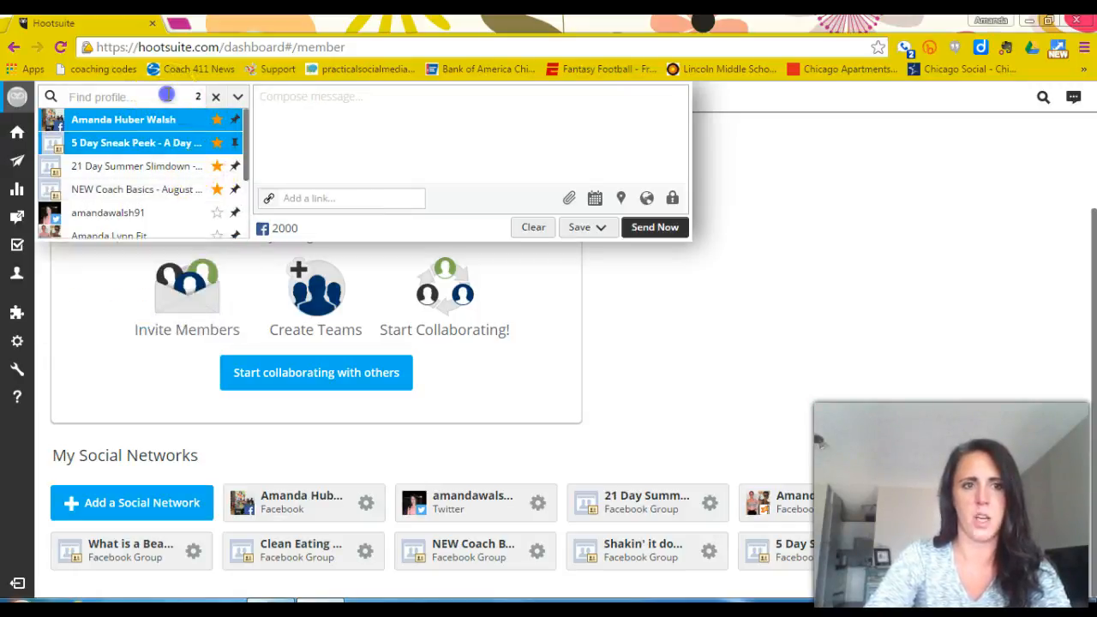
click(168, 96)
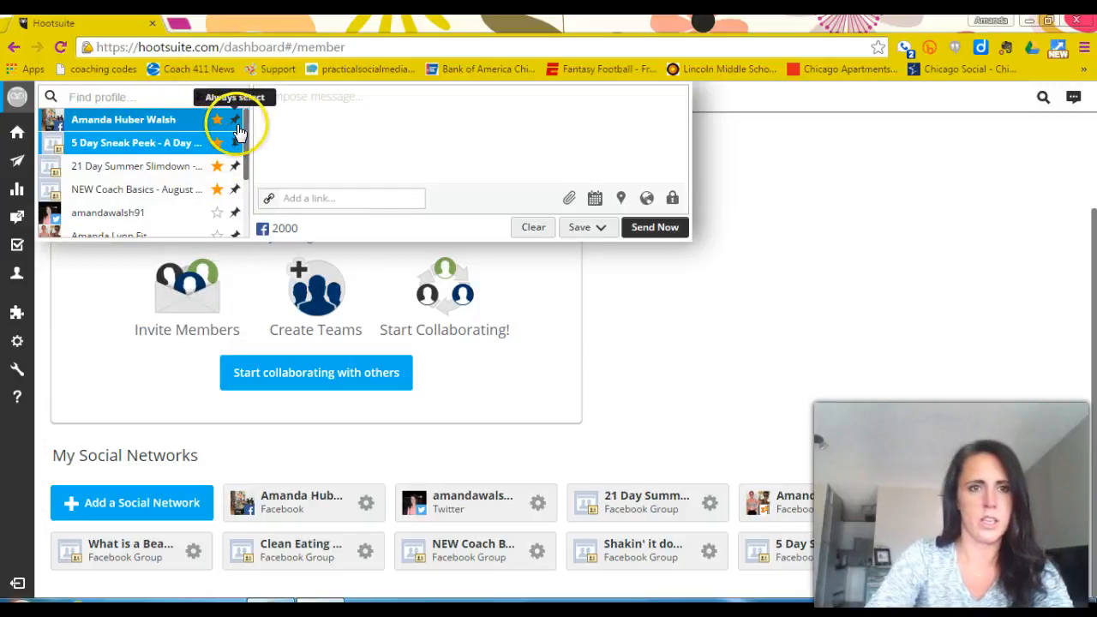
click(173, 121)
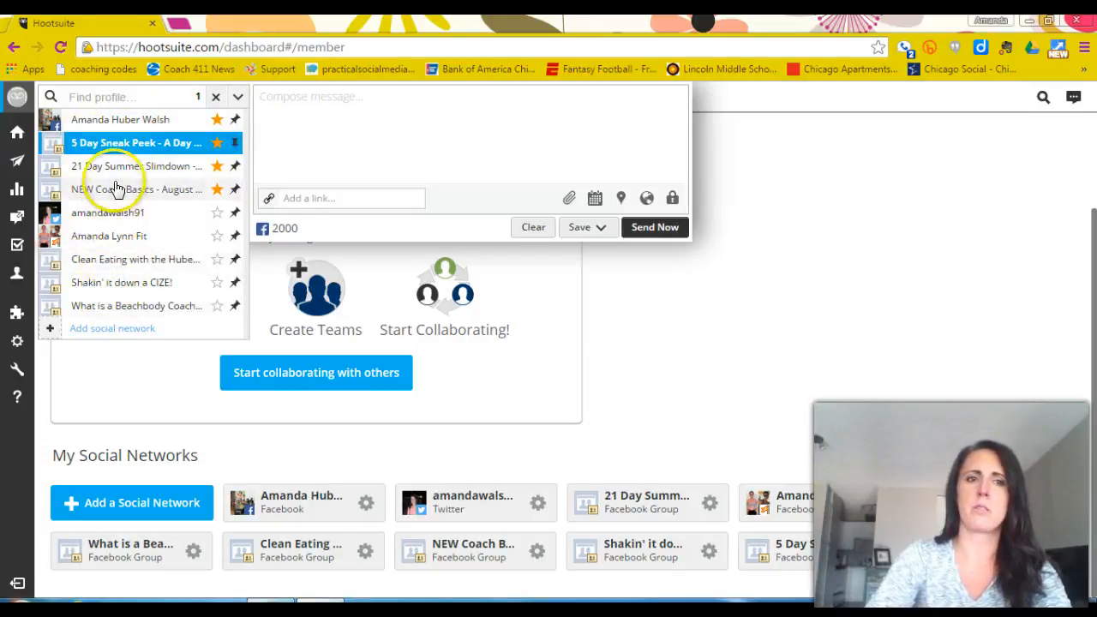
Write the message "Test" for the selected group, then look at its link field and privacy options.
click(346, 111)
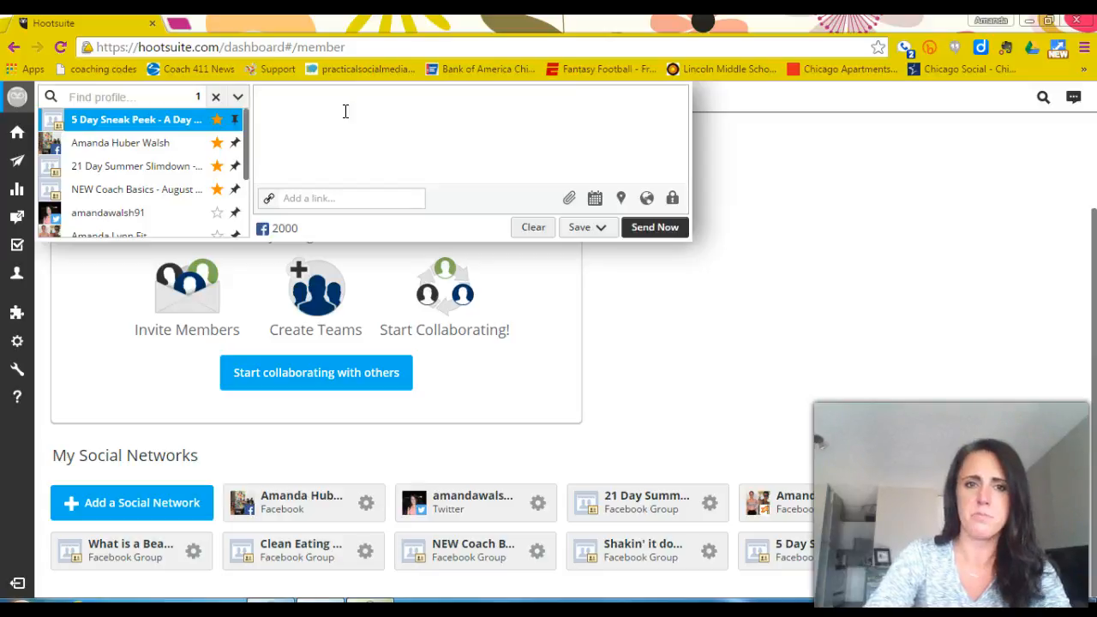
text(Test)
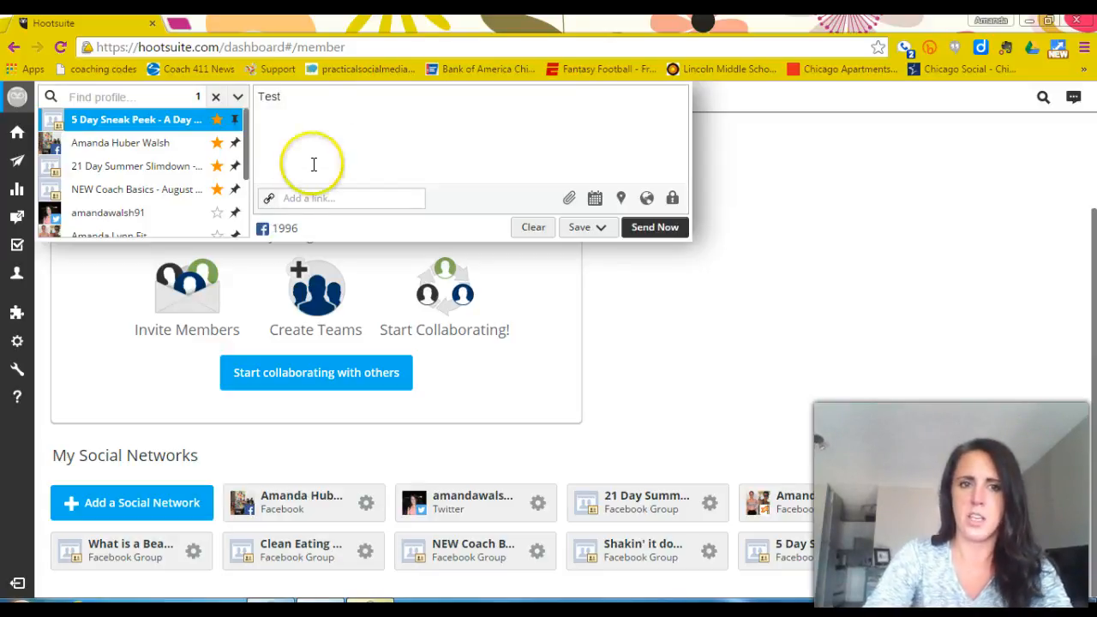
click(307, 196)
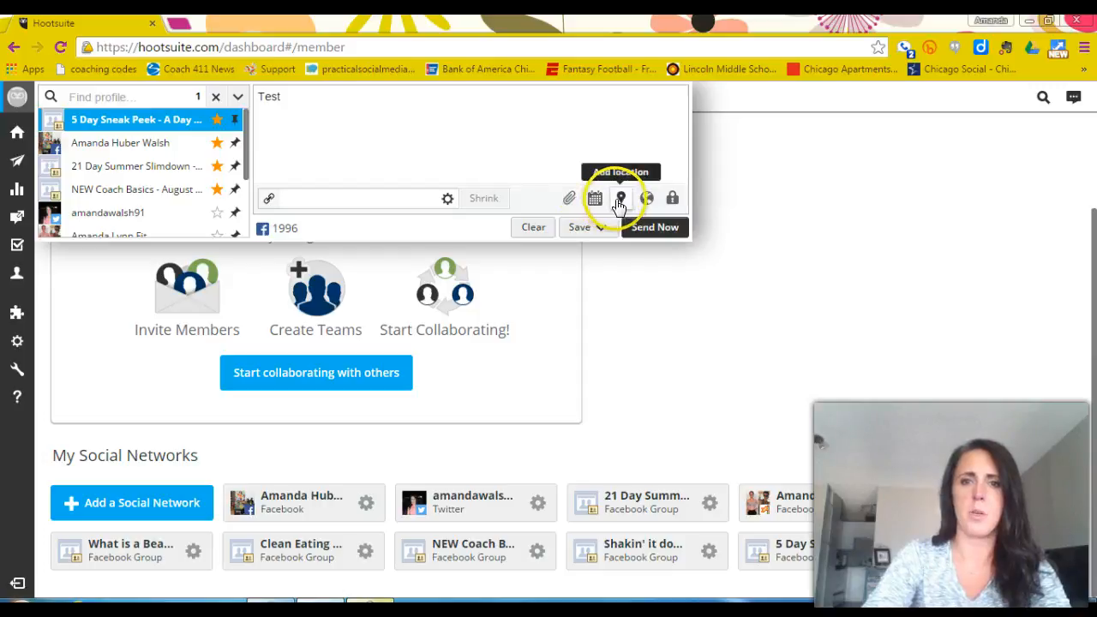
click(670, 203)
click(453, 257)
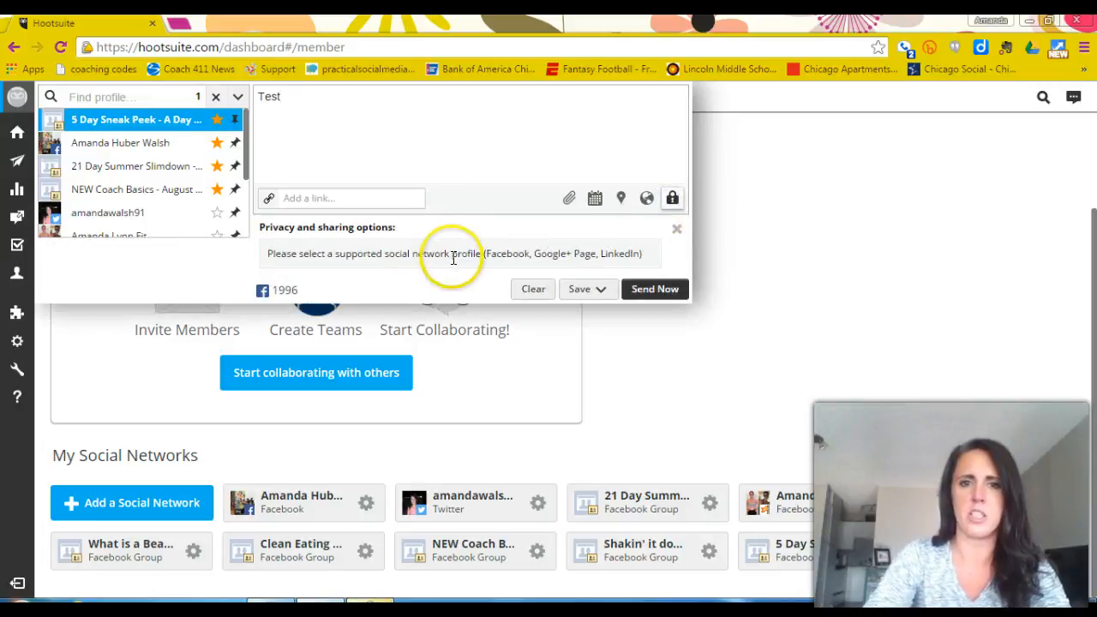
Set the message's scheduled date to 2015-09-21 with an AM time and save it as a draft.
click(595, 200)
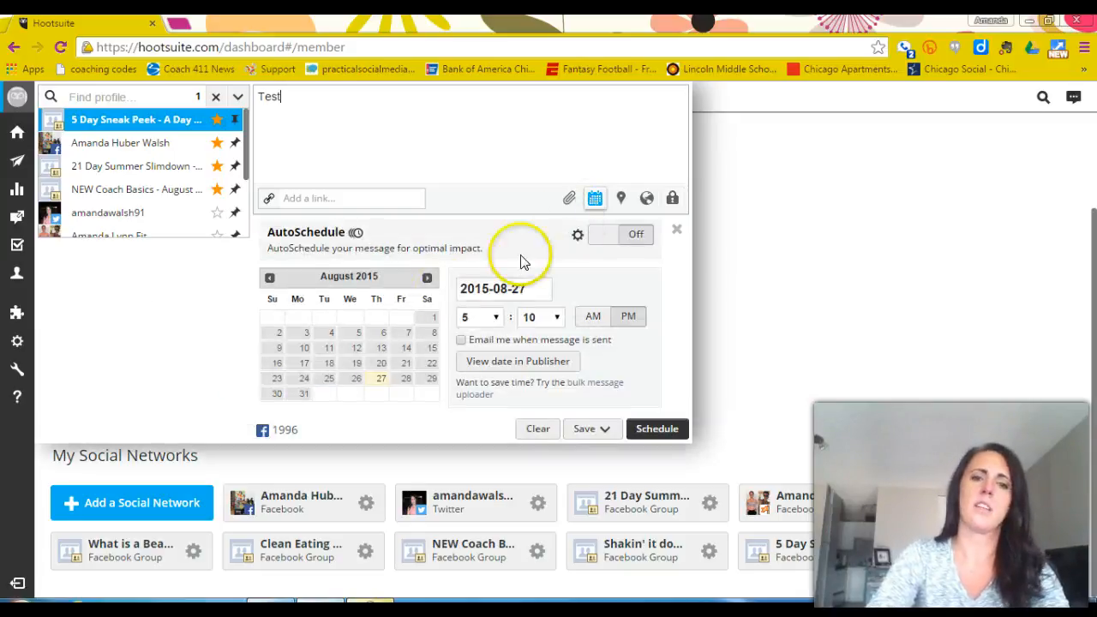
click(426, 277)
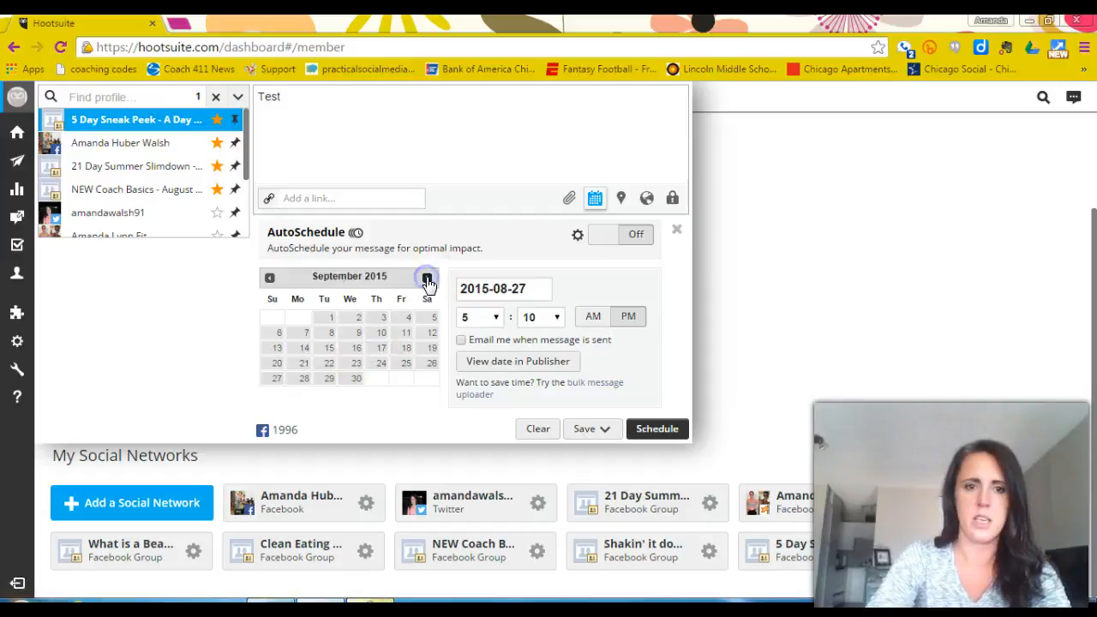
click(304, 367)
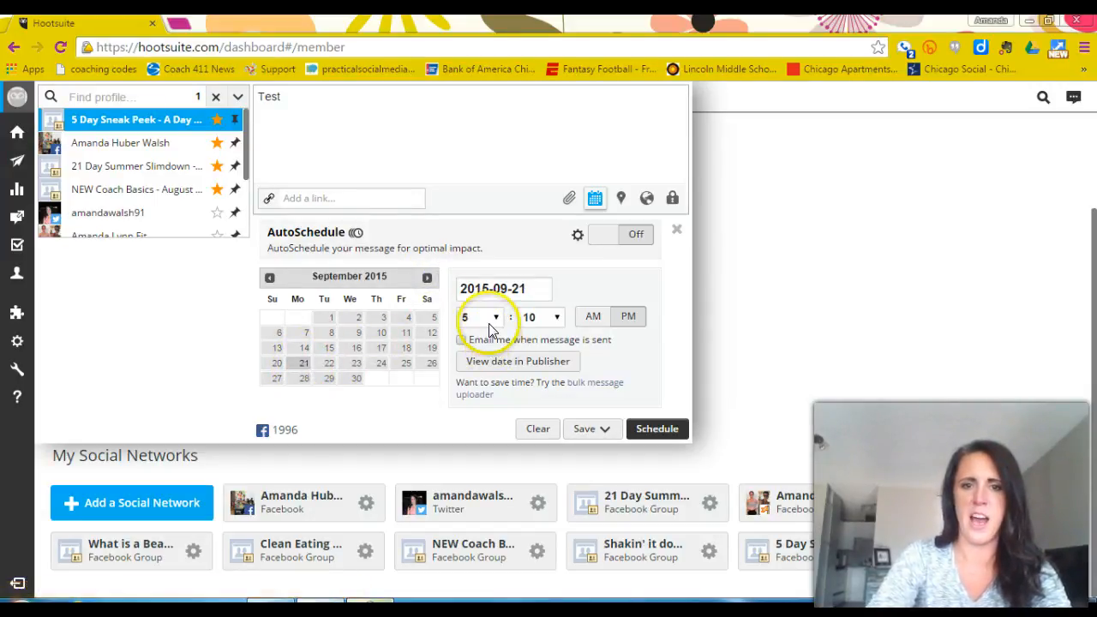
click(582, 321)
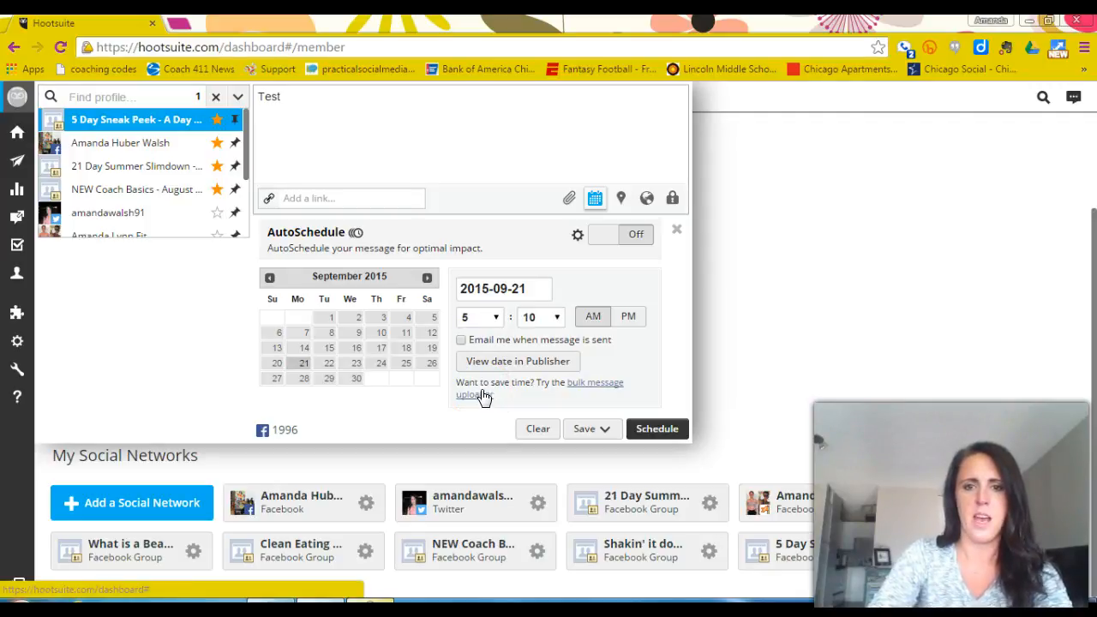
click(602, 430)
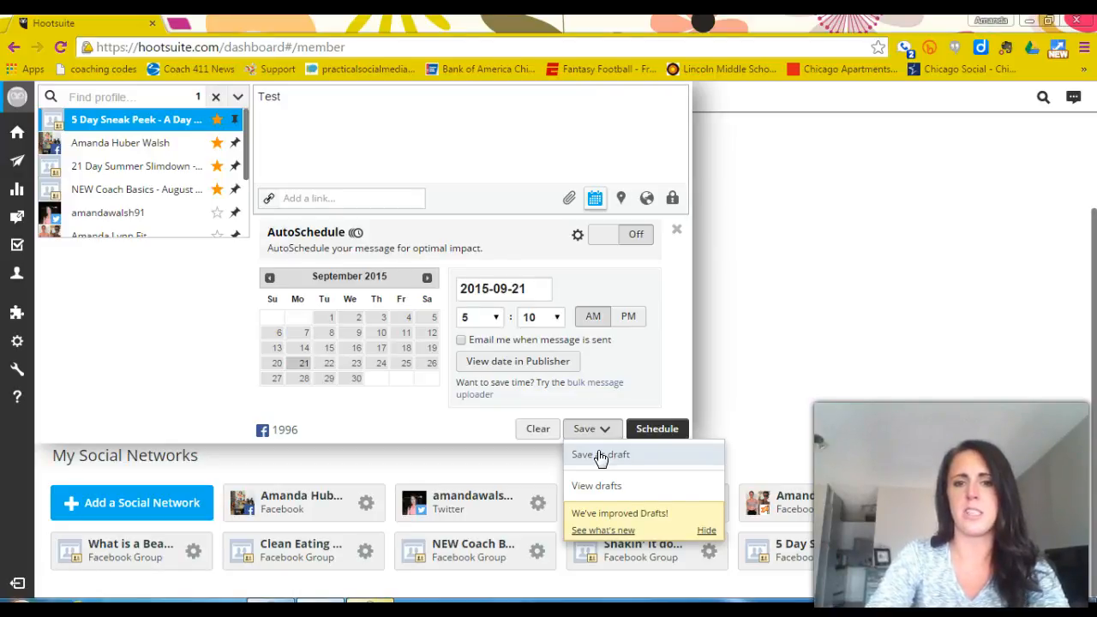
click(600, 455)
Write a new message "test" and set its schedule to 2015-09-21 with an AM time.
click(343, 96)
text(test)
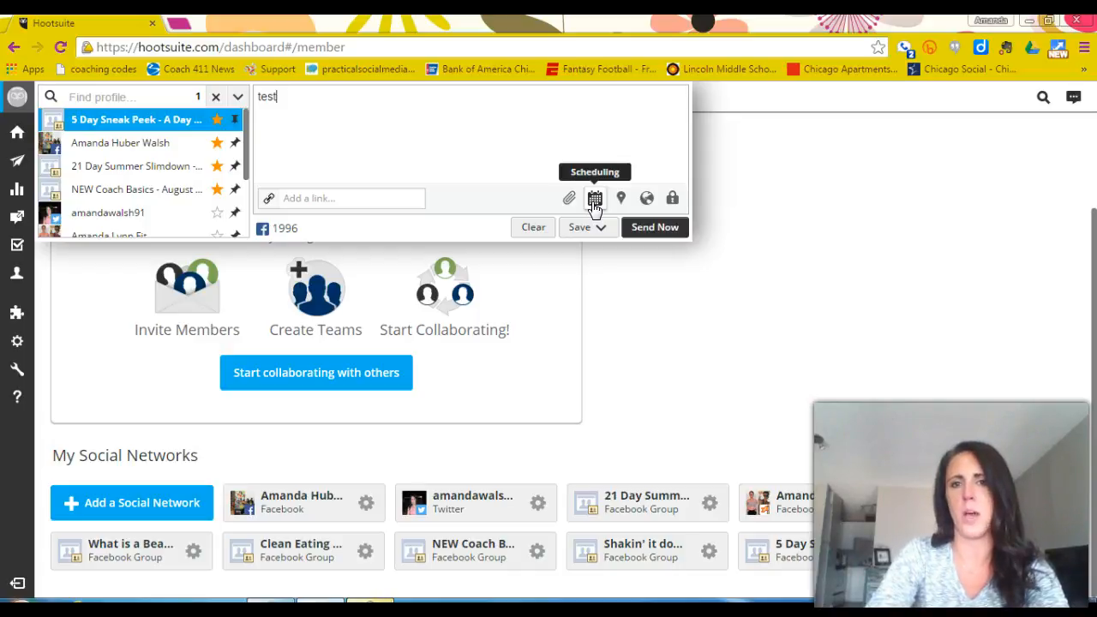
click(594, 204)
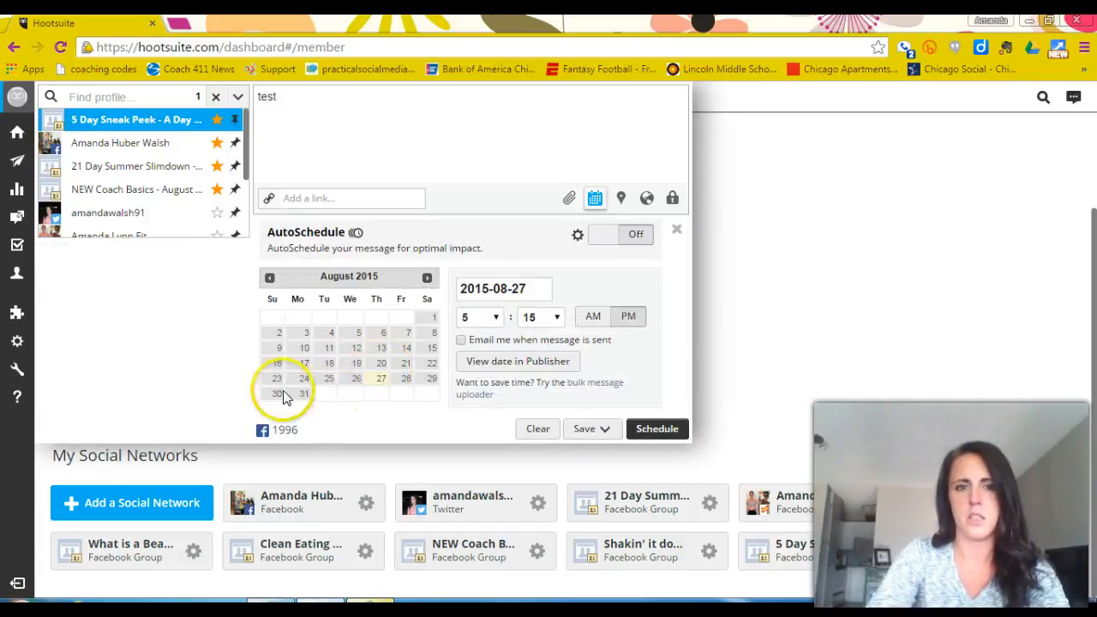
click(426, 276)
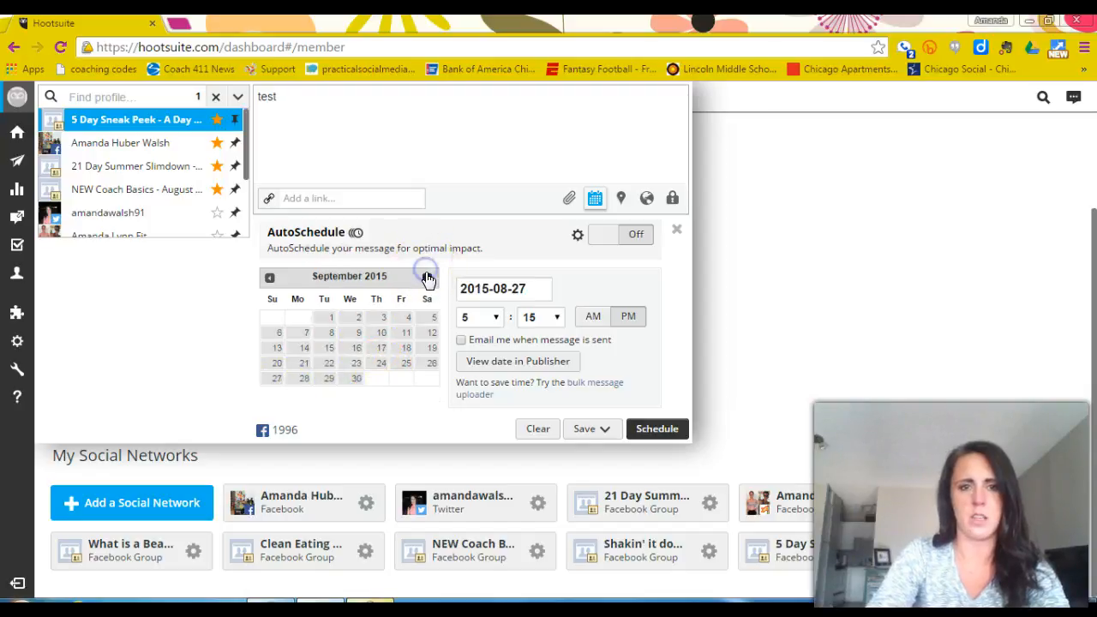
click(303, 363)
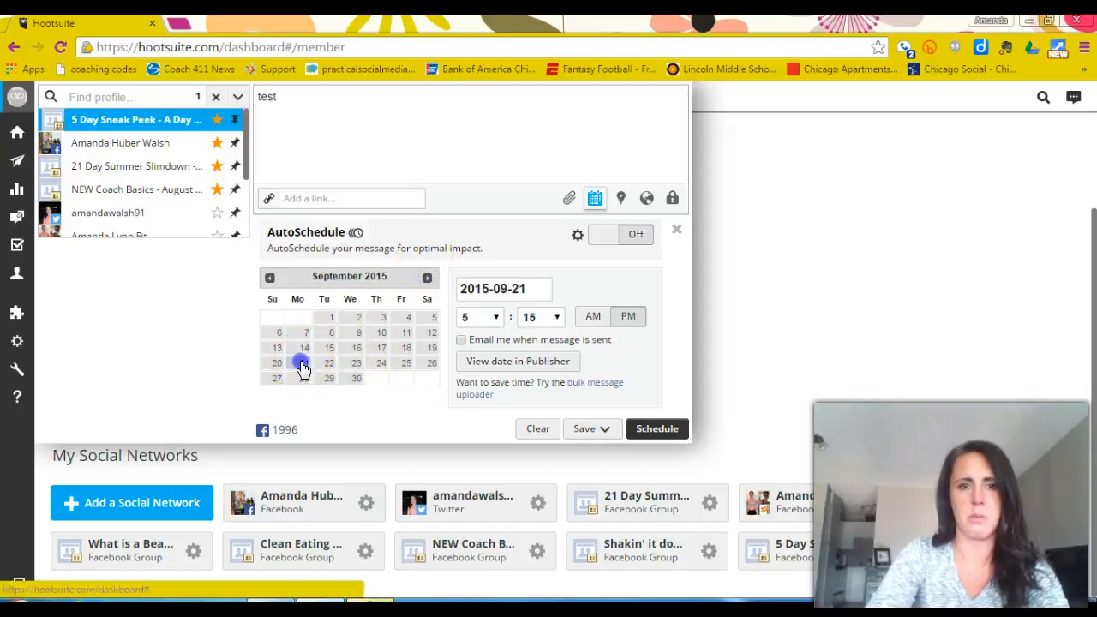
click(592, 317)
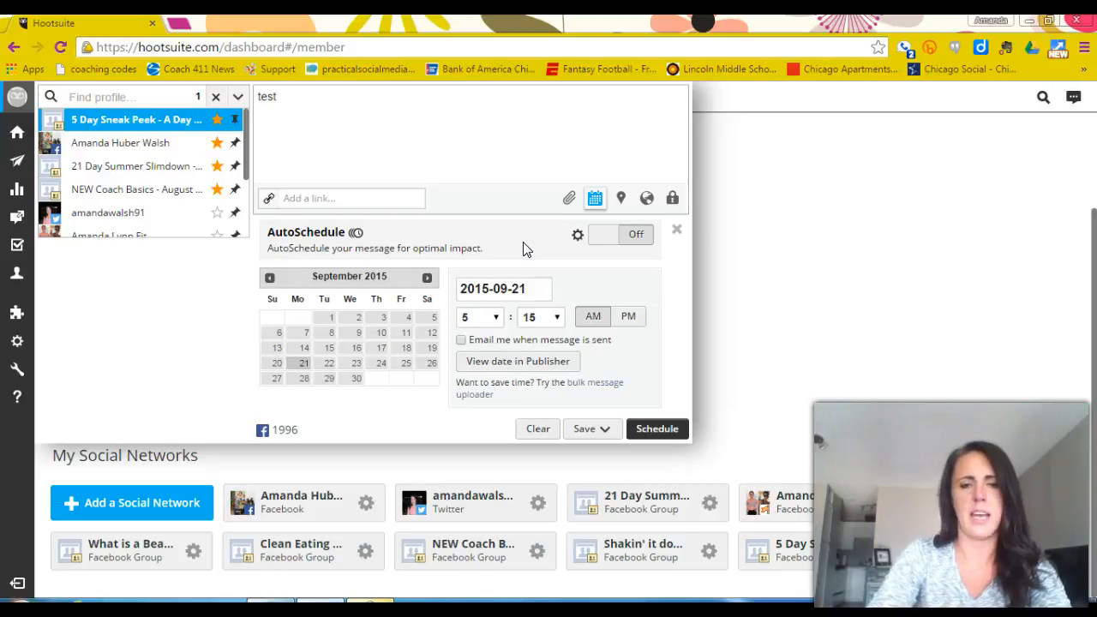
Leave the message composer and open the past scheduled messages in the Publisher.
click(775, 166)
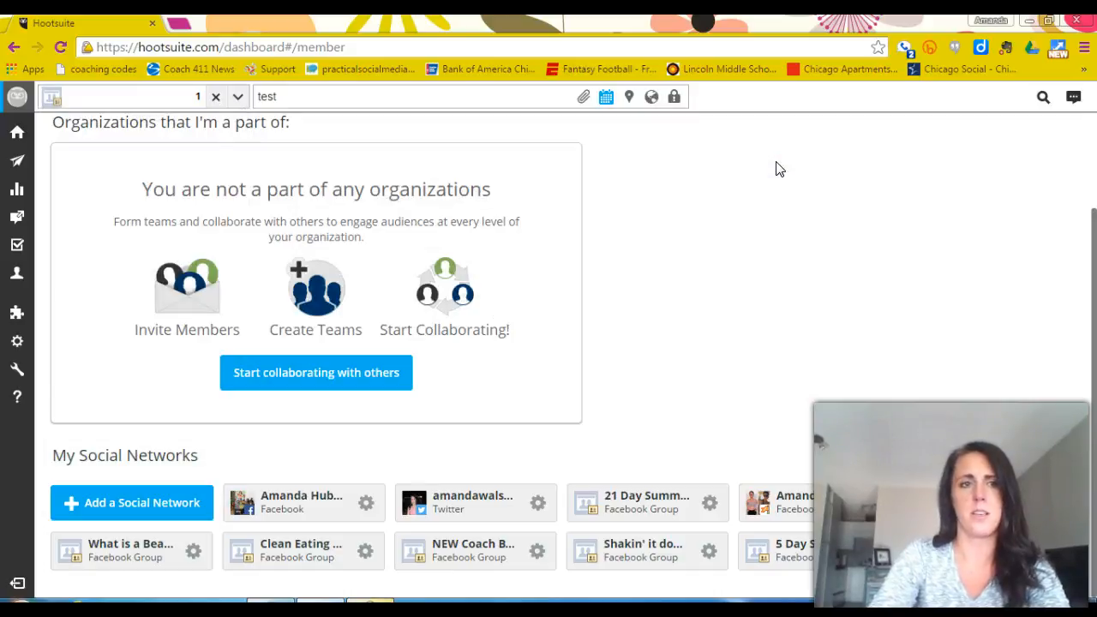
mouse_move(22, 182)
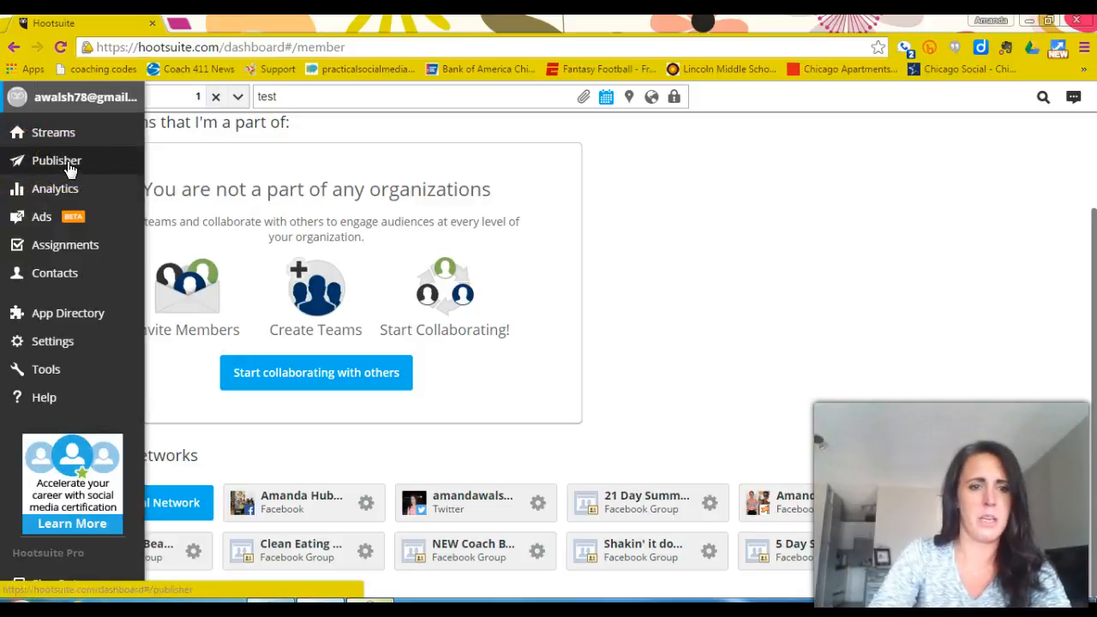
click(28, 162)
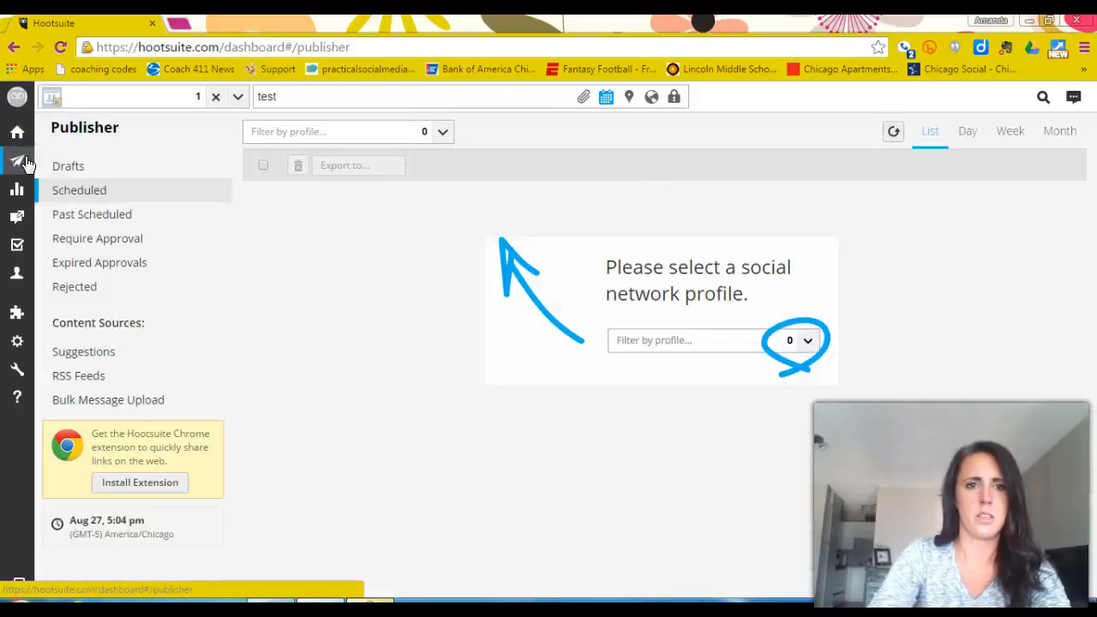
click(95, 218)
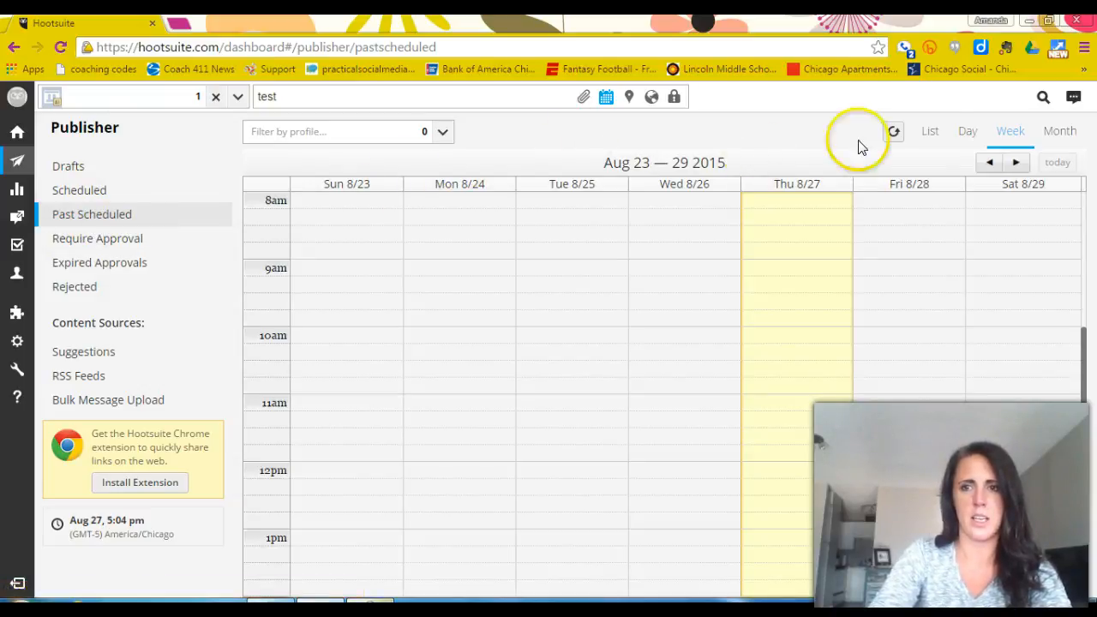
Move the past scheduled weekly calendar back to the week of June 14–20, 2015.
click(991, 163)
click(990, 163)
click(990, 162)
click(991, 163)
click(990, 163)
click(990, 163)
click(990, 162)
click(991, 162)
click(990, 163)
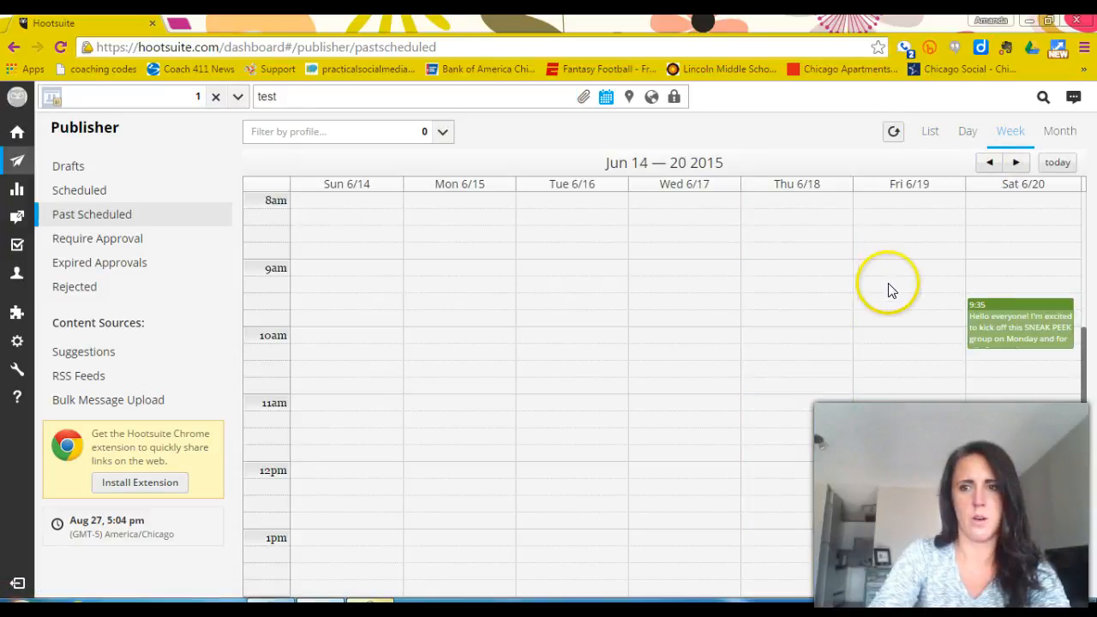
View the past message sent Saturday 6/20 at 9:35, select its full text, and close its details.
click(1006, 310)
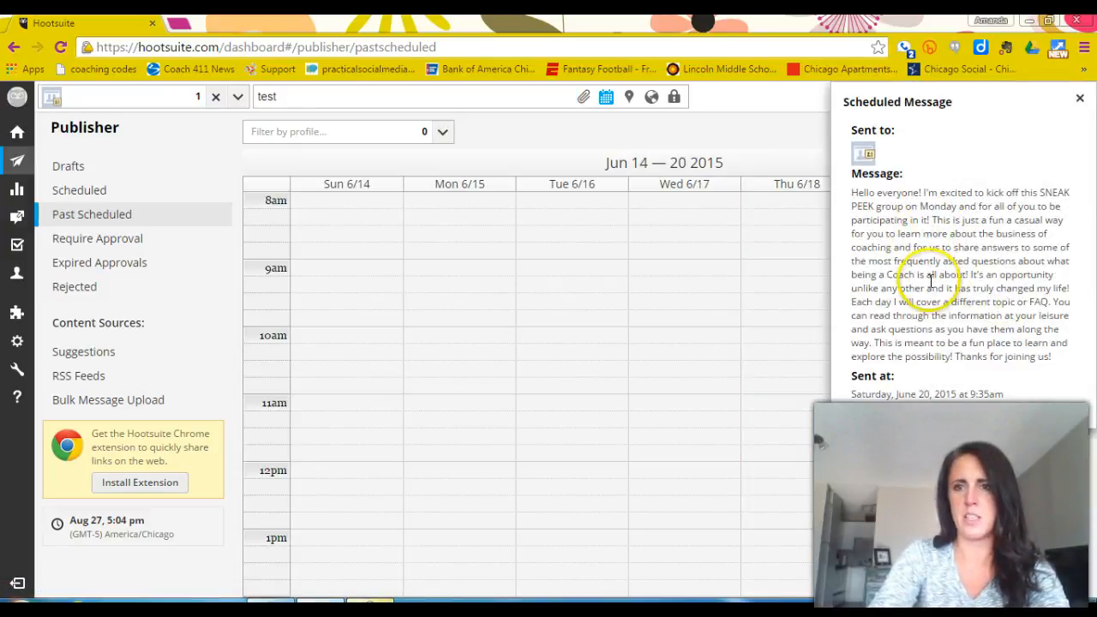
click(792, 248)
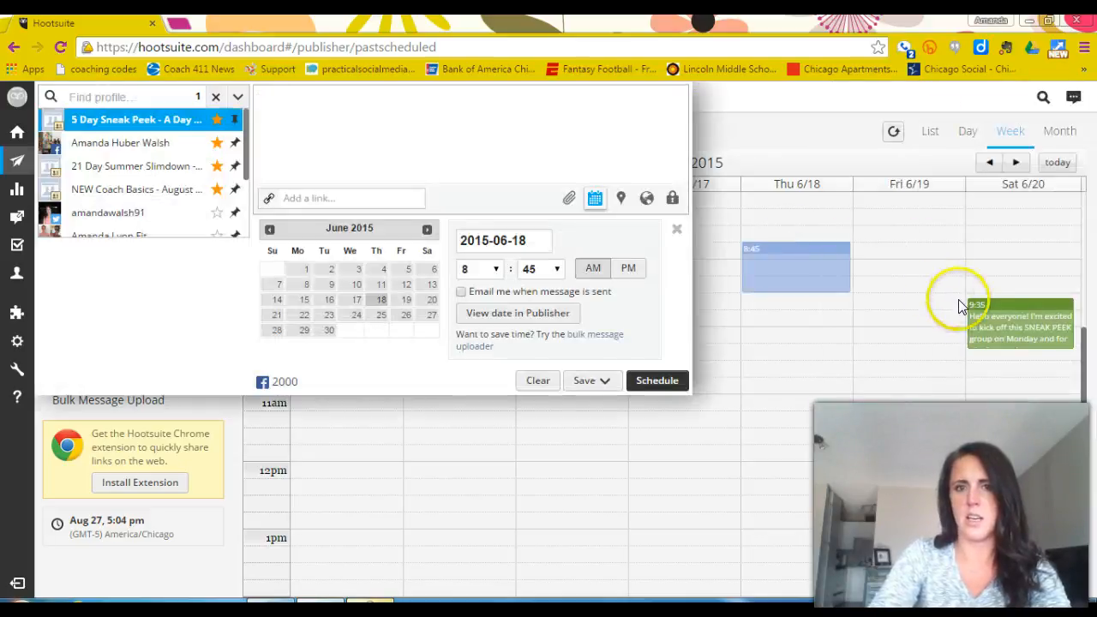
click(989, 313)
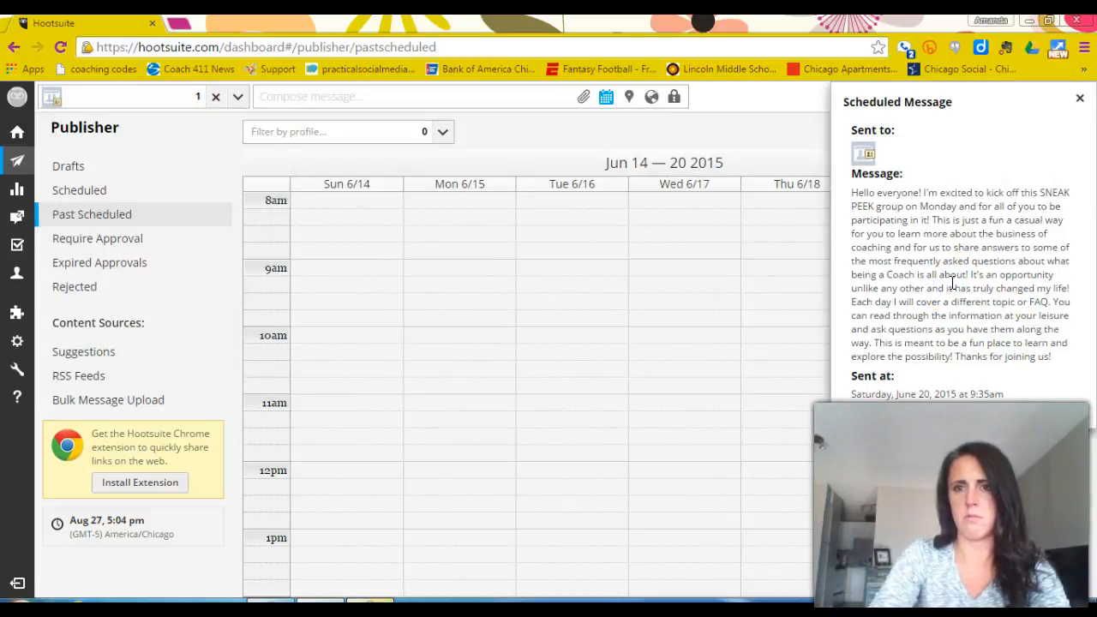
drag(853, 194, 1069, 375)
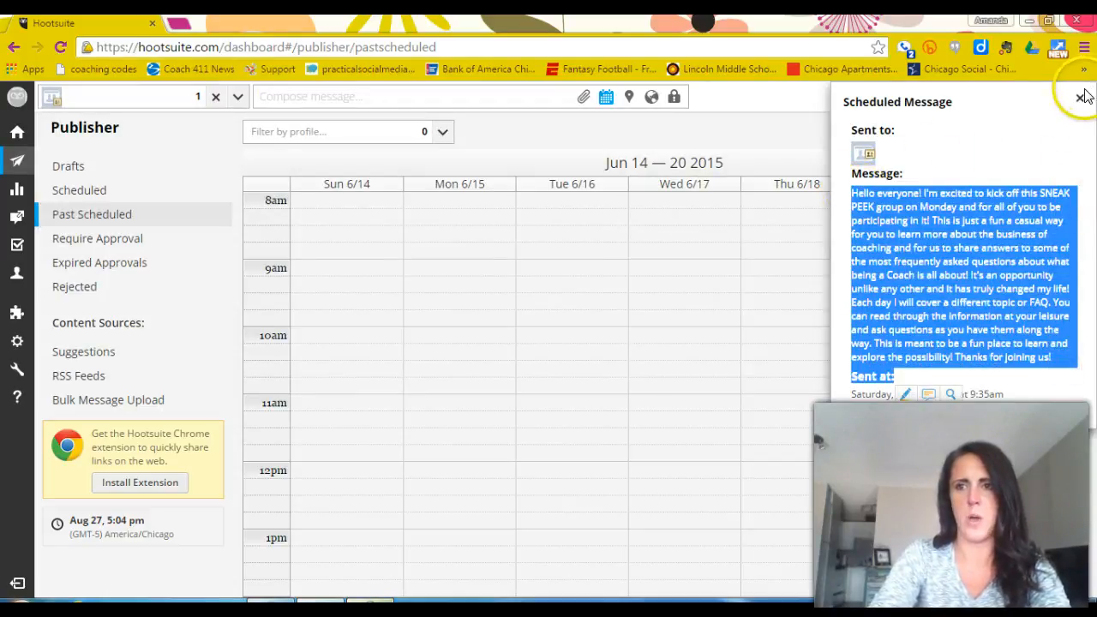
click(1081, 96)
Look through the Publisher's scheduled messages and its saved drafts, including the actions available for the "Test" draft.
click(97, 193)
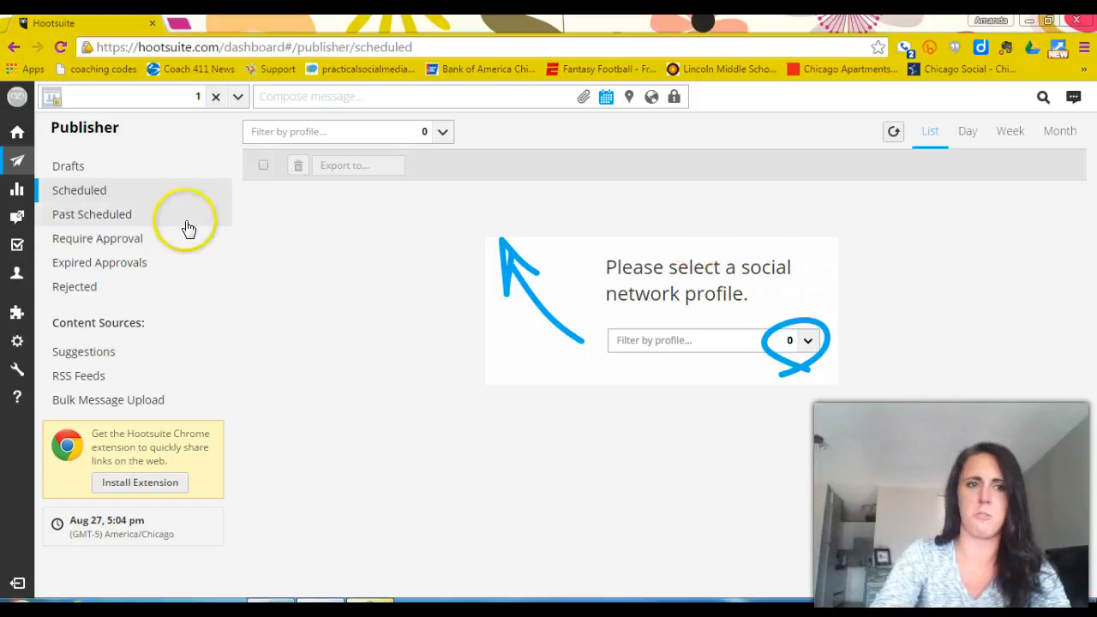
click(94, 172)
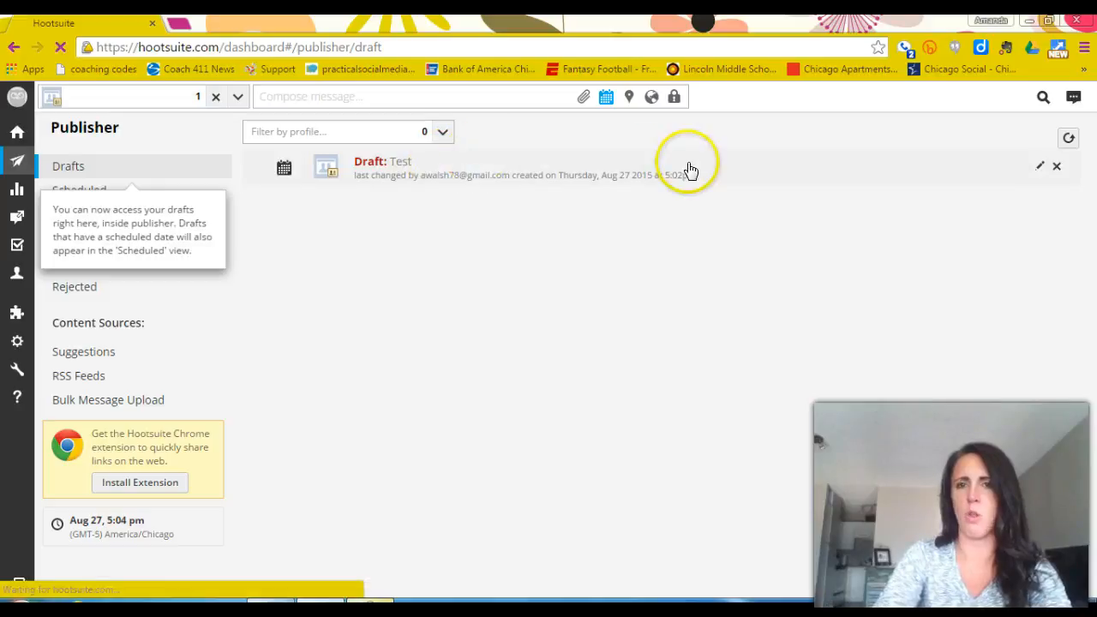
click(1056, 168)
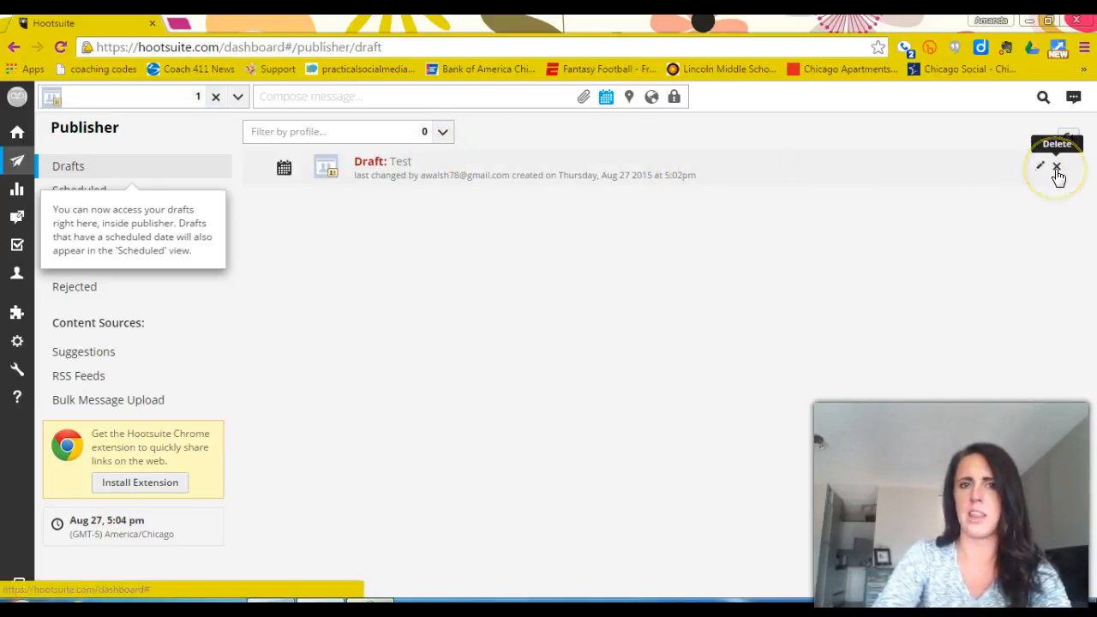
Open the "Test" draft for editing, review its recipient list and schedule options, and close it without saving.
click(1039, 166)
click(351, 189)
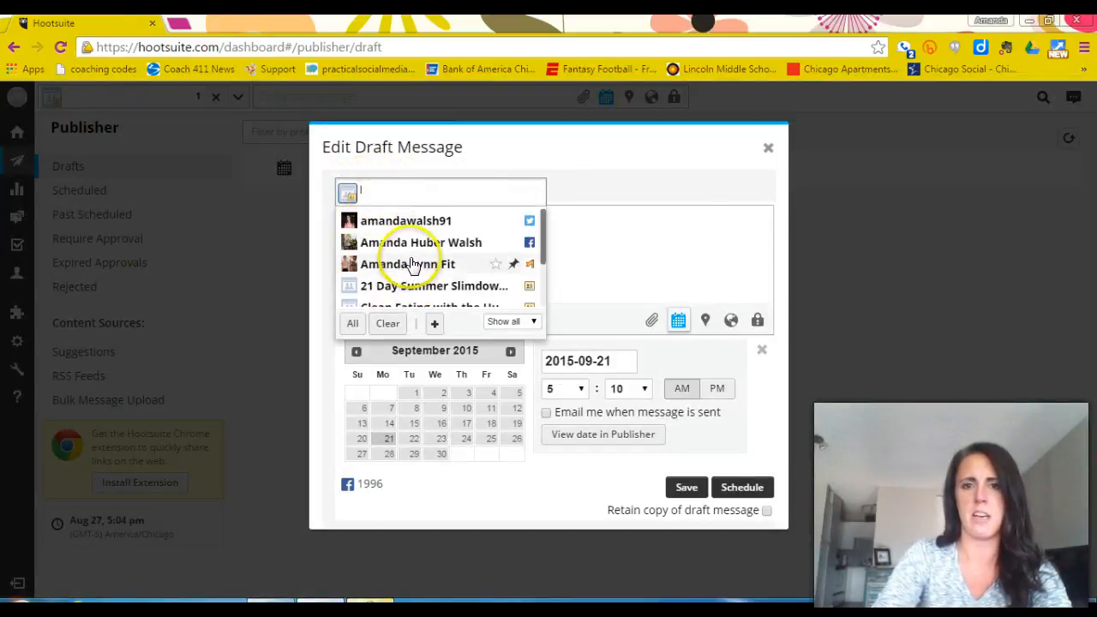
click(624, 186)
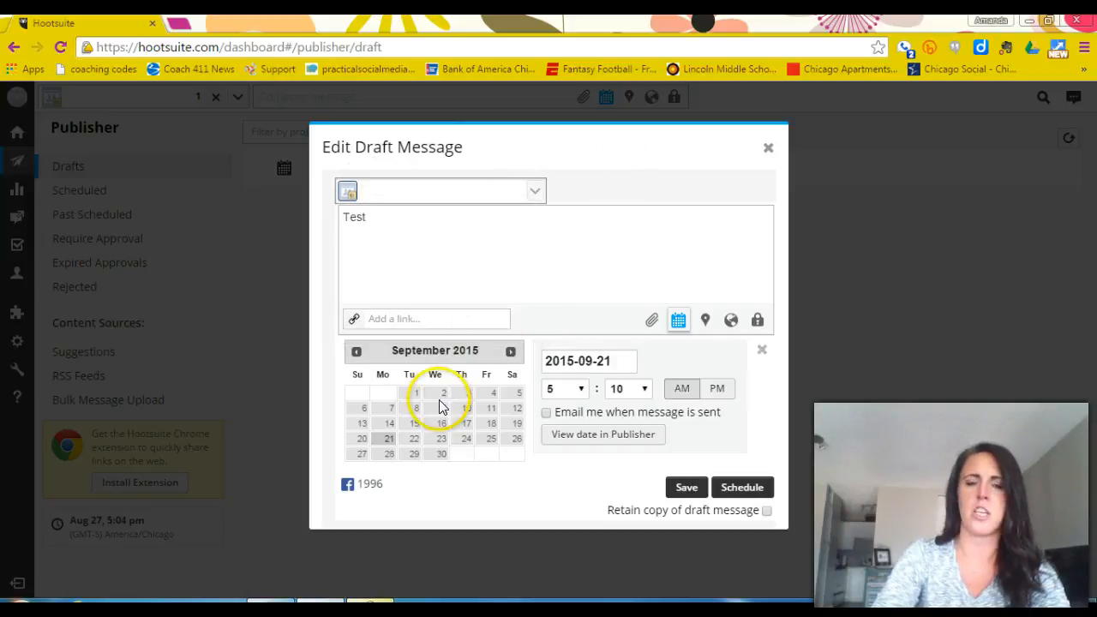
click(697, 393)
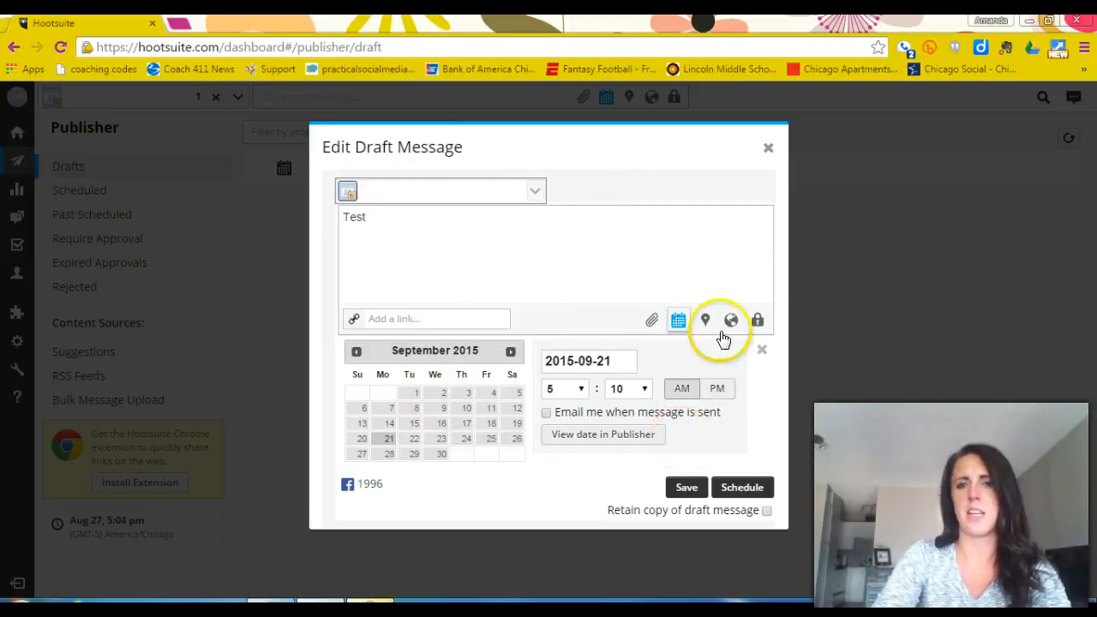
click(768, 150)
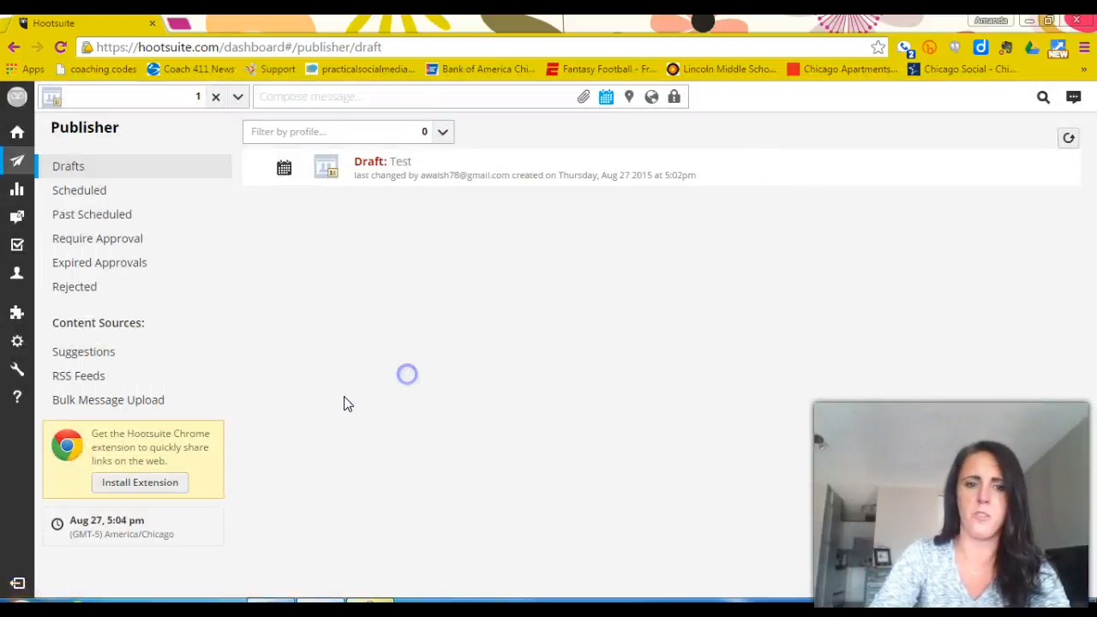